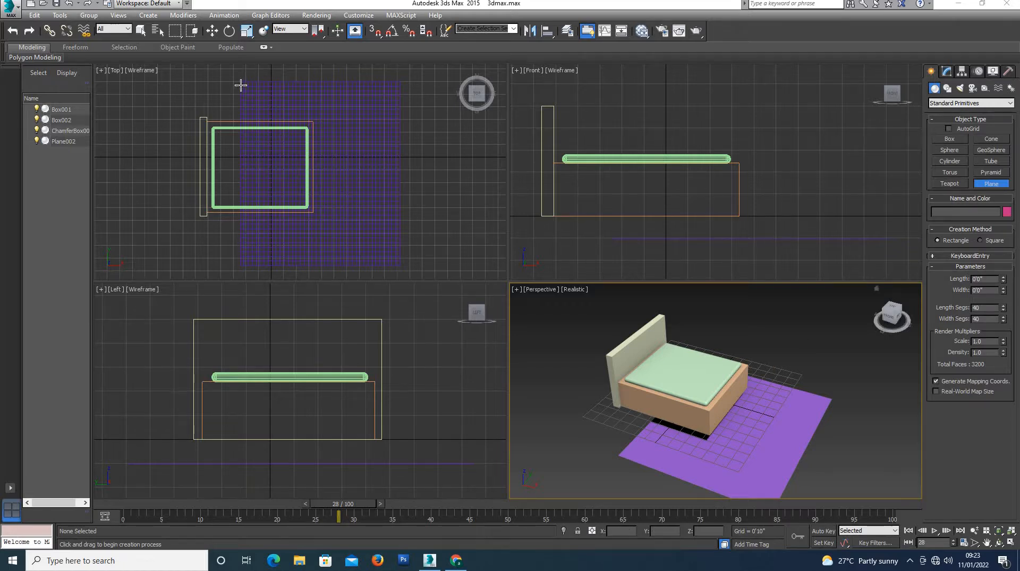
- Draw a plane with 40 by 40 segments over the bed's foot half and raise it above the mattress to about 2'8"
left_click_drag(241, 85, 401, 267)
key("w")
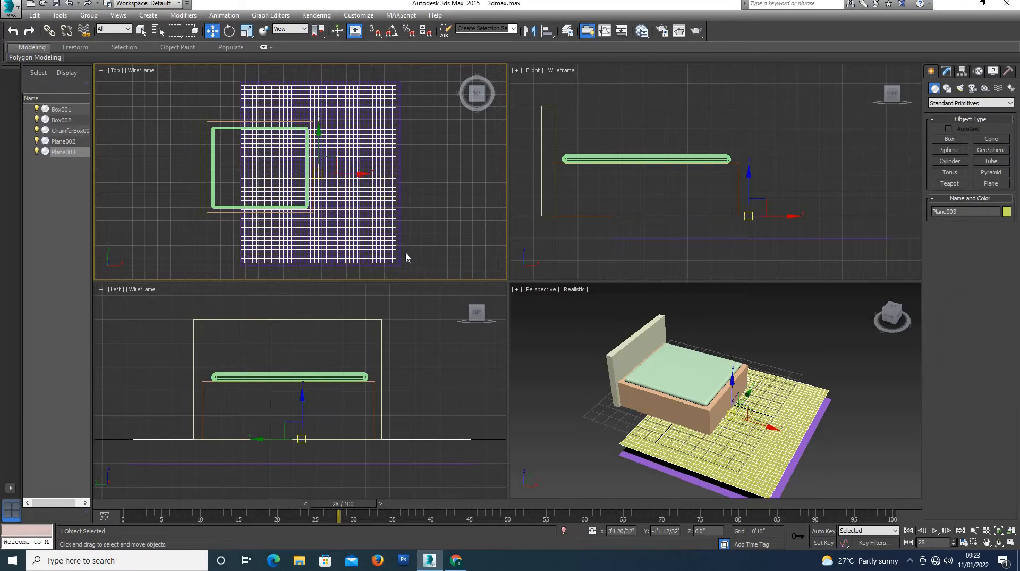
left_click(301, 419)
left_click_drag(301, 413, 300, 339)
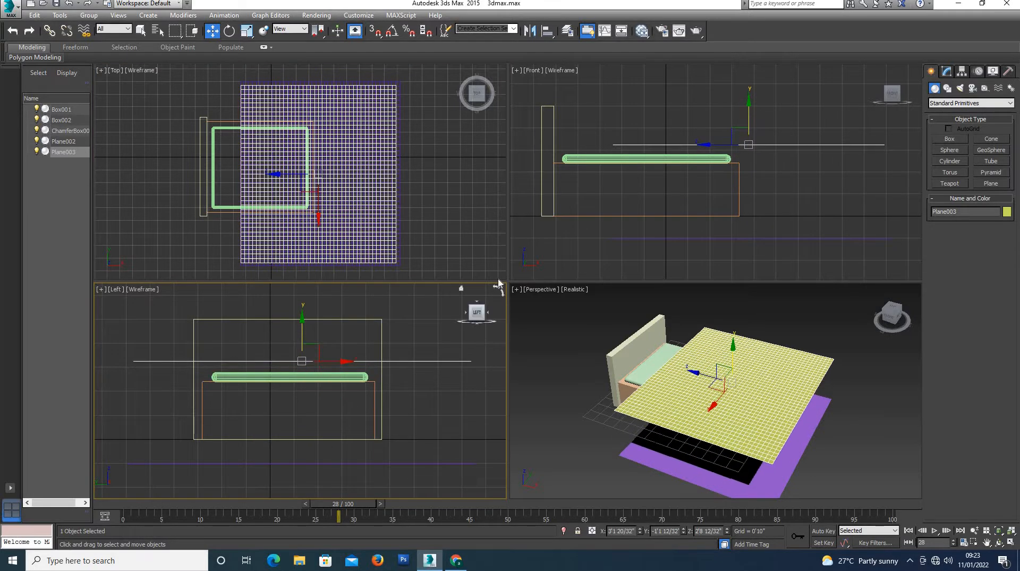
- Rotate the new plane about 43 degrees in the Front view so it slopes down past the foot, and move it closer over the bed
key("e")
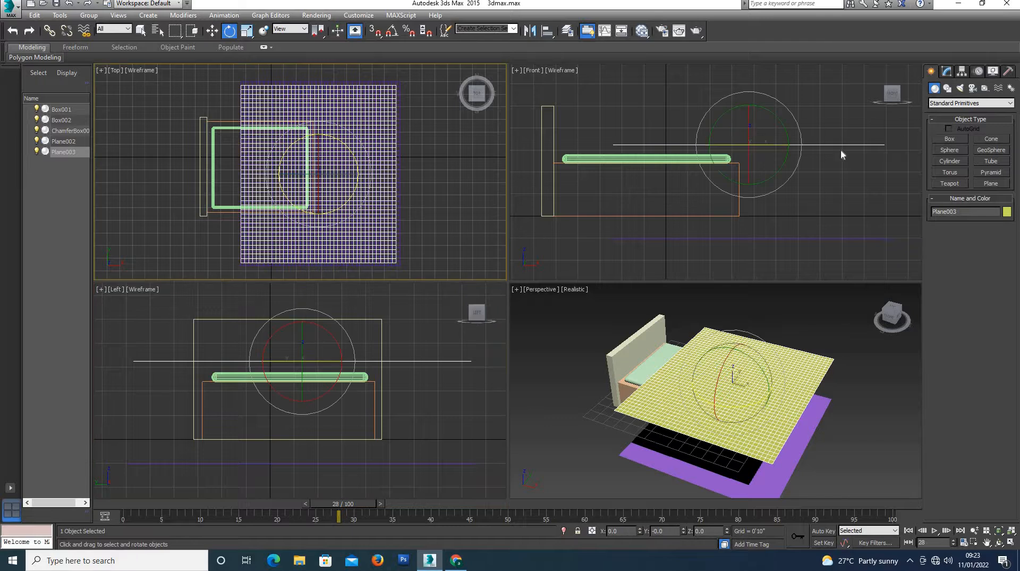
scroll(761, 187, "down", 2)
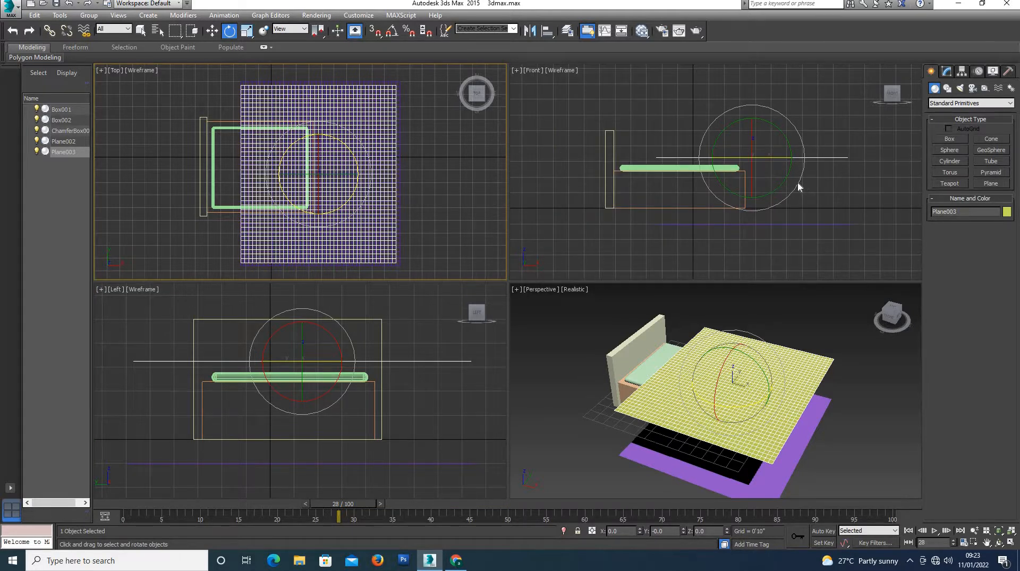
left_click_drag(798, 186, 770, 218)
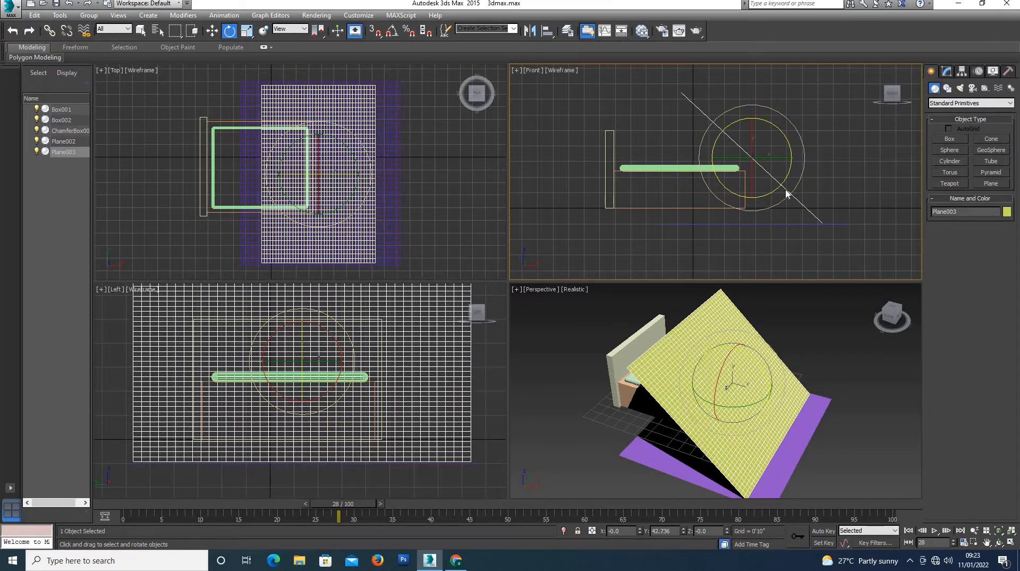
key("w")
left_click_drag(753, 156, 726, 149)
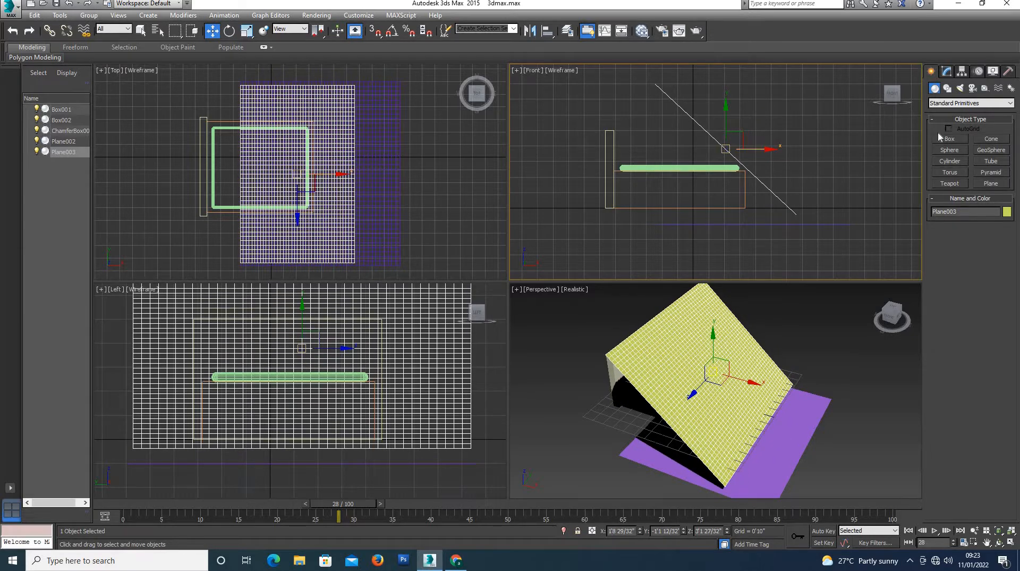
- Apply a Cloth modifier to the tilted plane
left_click(947, 71)
left_click(943, 101)
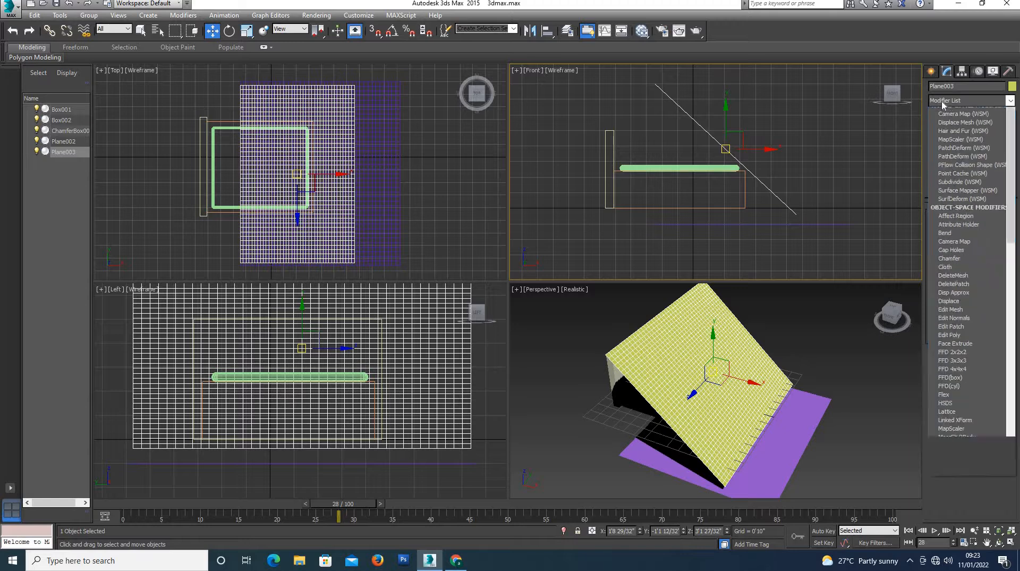
type("cl")
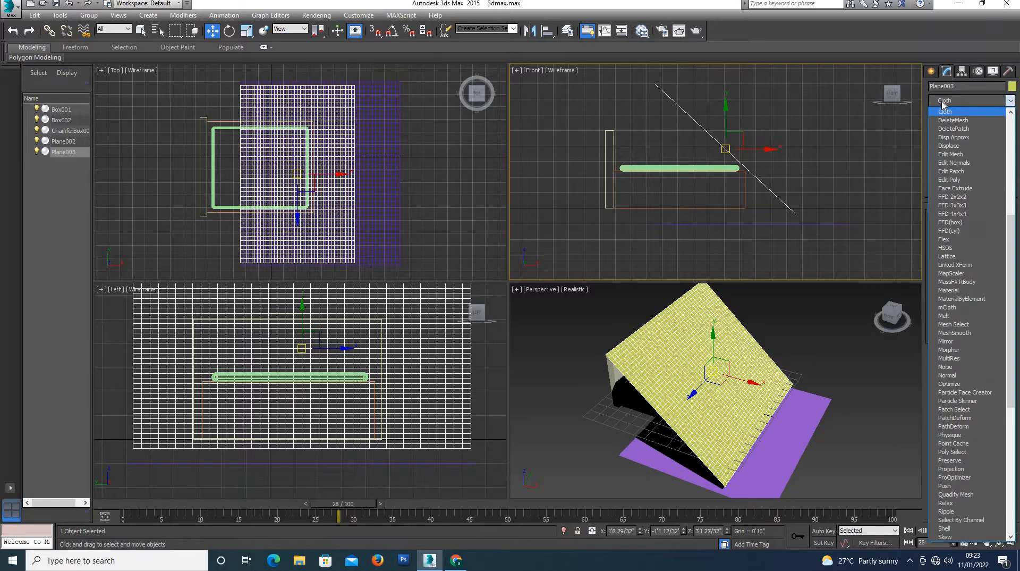
left_click(951, 111)
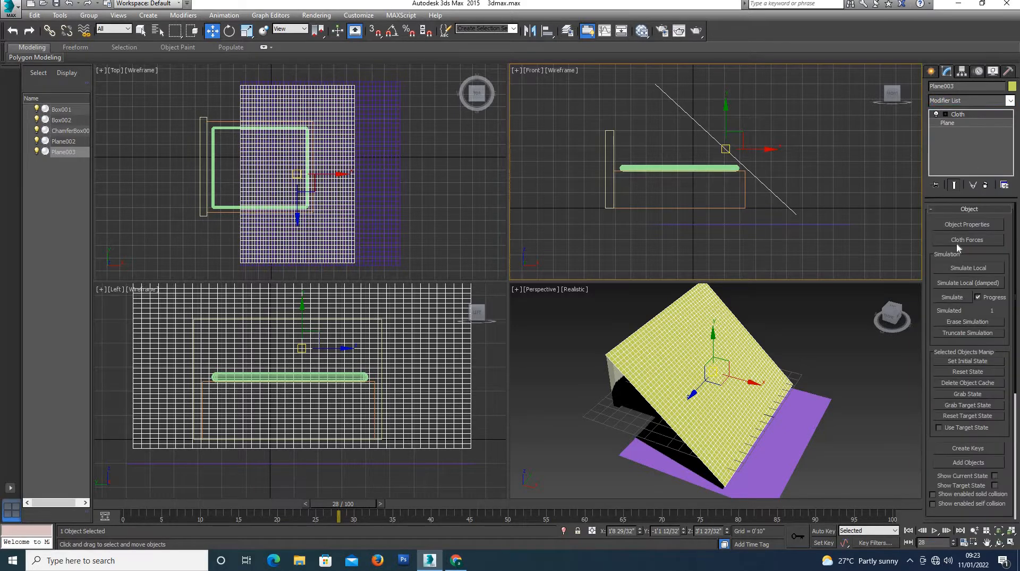
- Add Box001, Box002, ChamferBox001 and Plane002 to the cloth simulation through the object properties
left_click(958, 224)
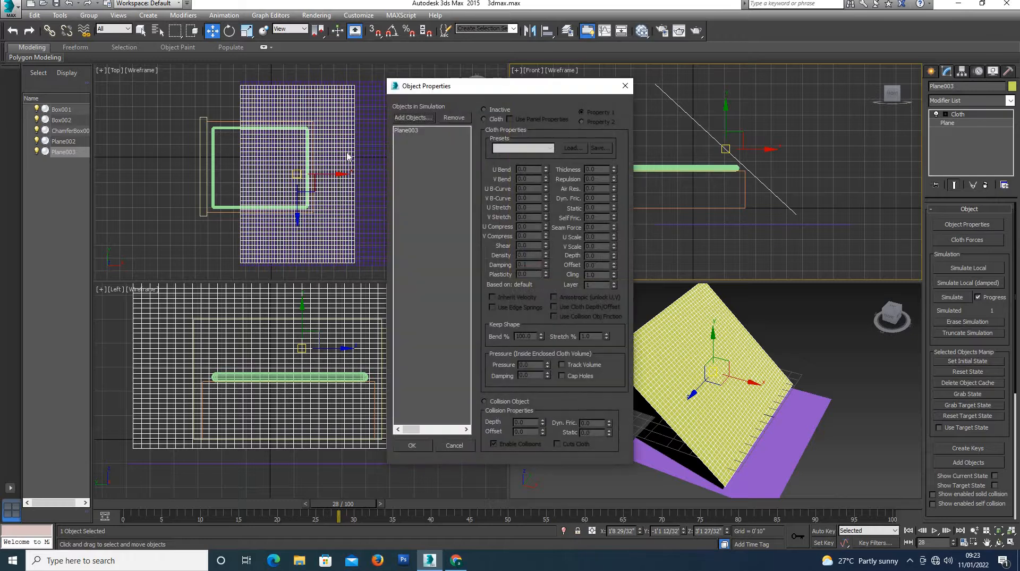
left_click(410, 132)
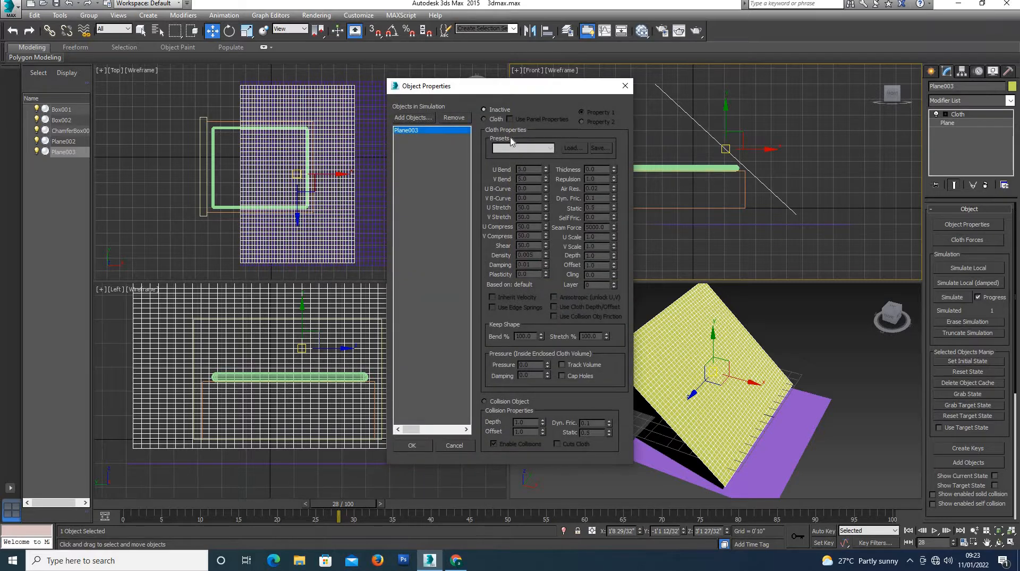
left_click(413, 118)
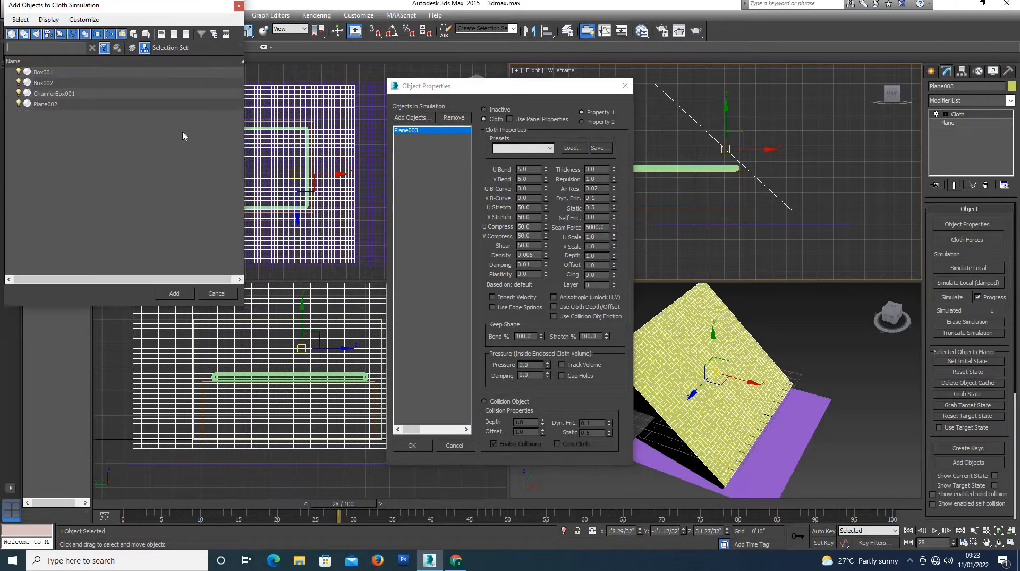
left_click(57, 96)
left_click(48, 105, "ctrl")
left_click(50, 84, "ctrl")
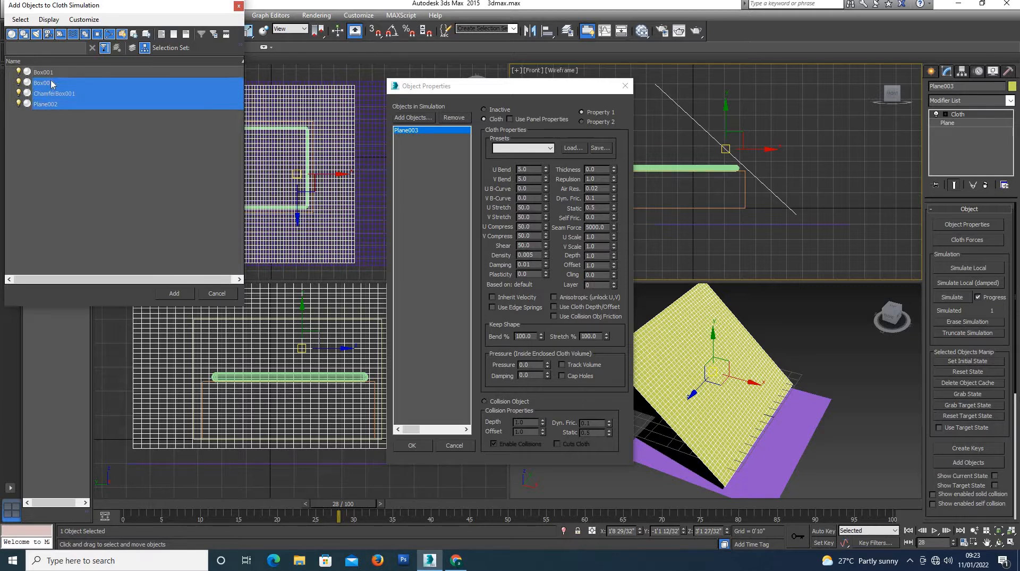
left_click(51, 73, "ctrl")
left_click(173, 293)
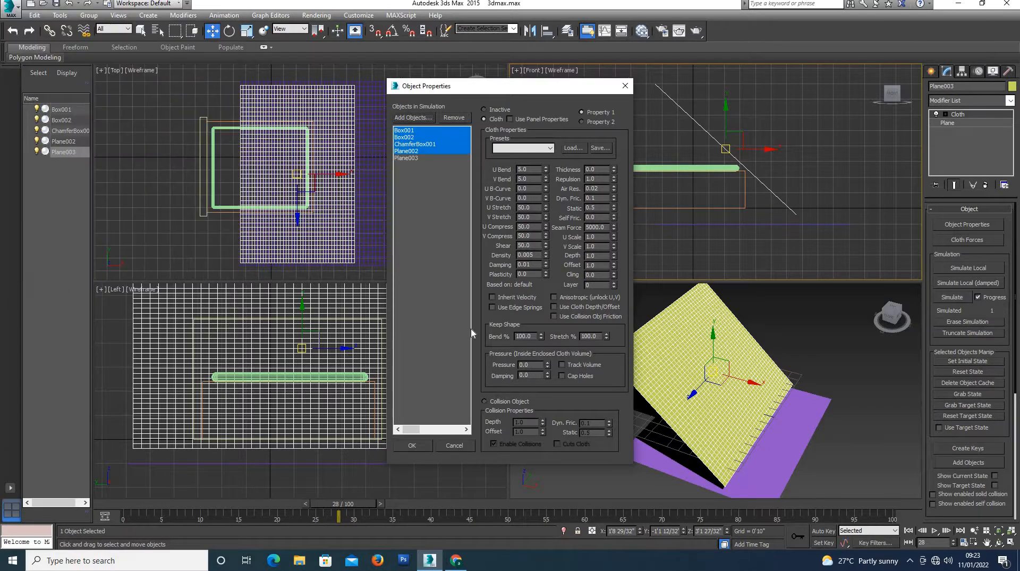
- Mark the four added objects as collision objects and define Plane003 as cloth with the Silk preset
left_click(484, 402)
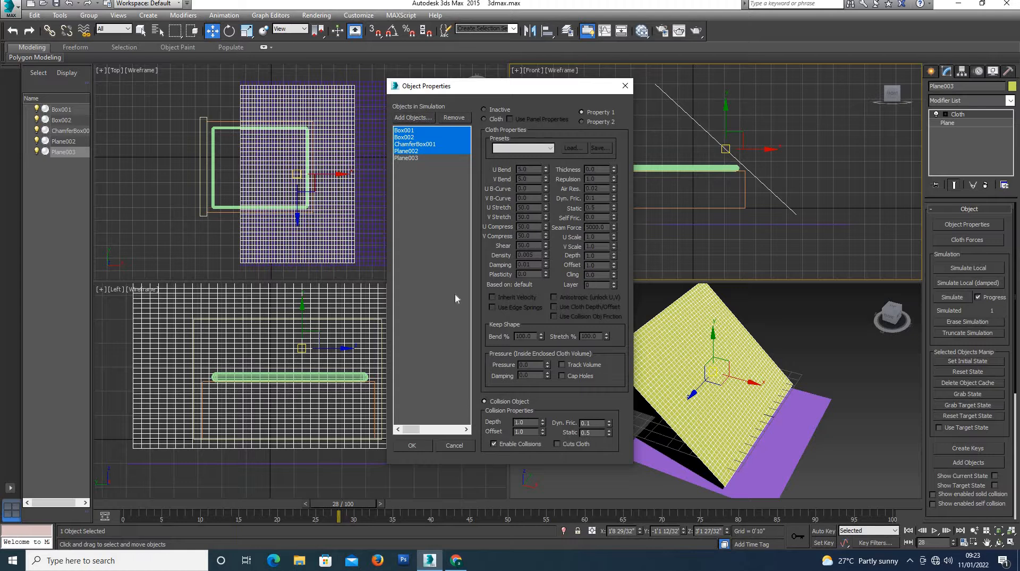
left_click(405, 158)
left_click(484, 119)
left_click(523, 147)
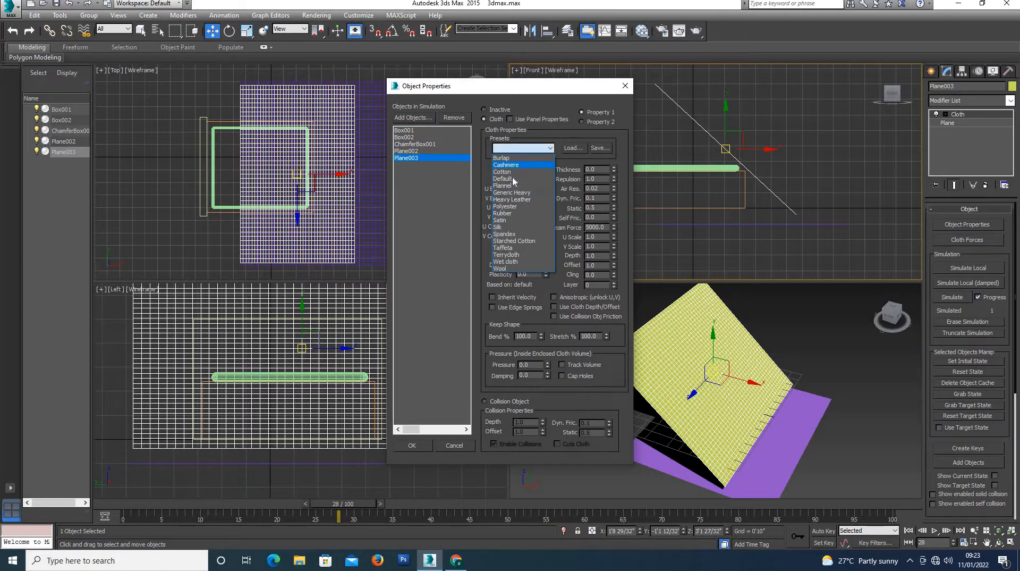
left_click(502, 229)
- Reselect Box001, Box002, ChamferBox001 and Plane002 and set them as Collision Object again
left_click(405, 132)
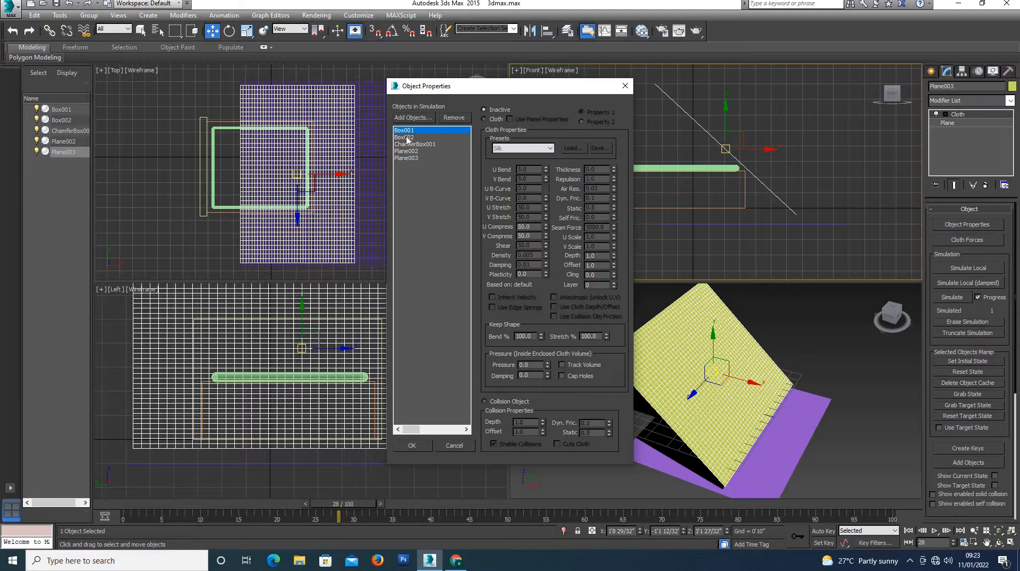
left_click(406, 139, "ctrl")
left_click(409, 144, "ctrl")
left_click(407, 152, "ctrl")
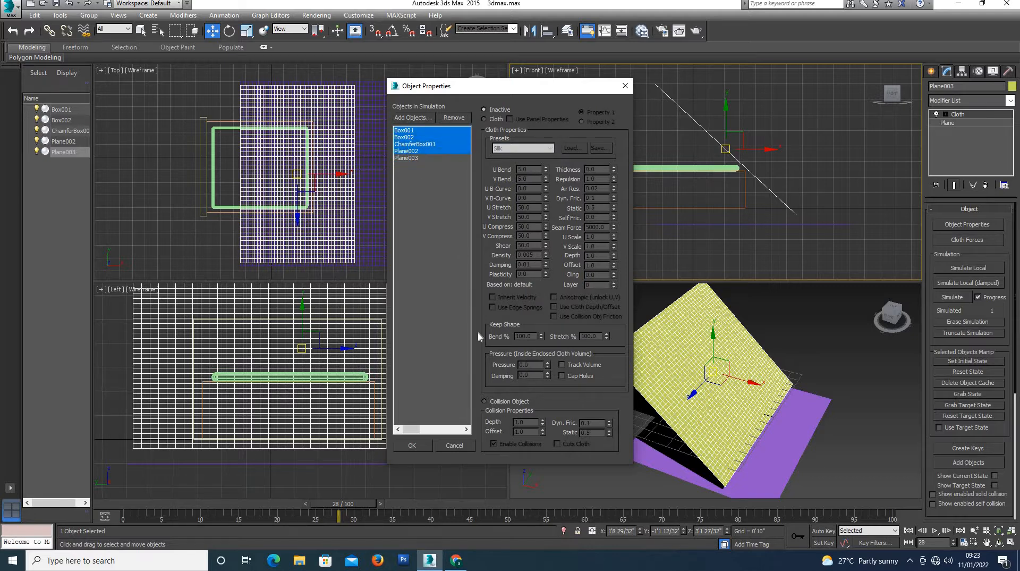
left_click(485, 401)
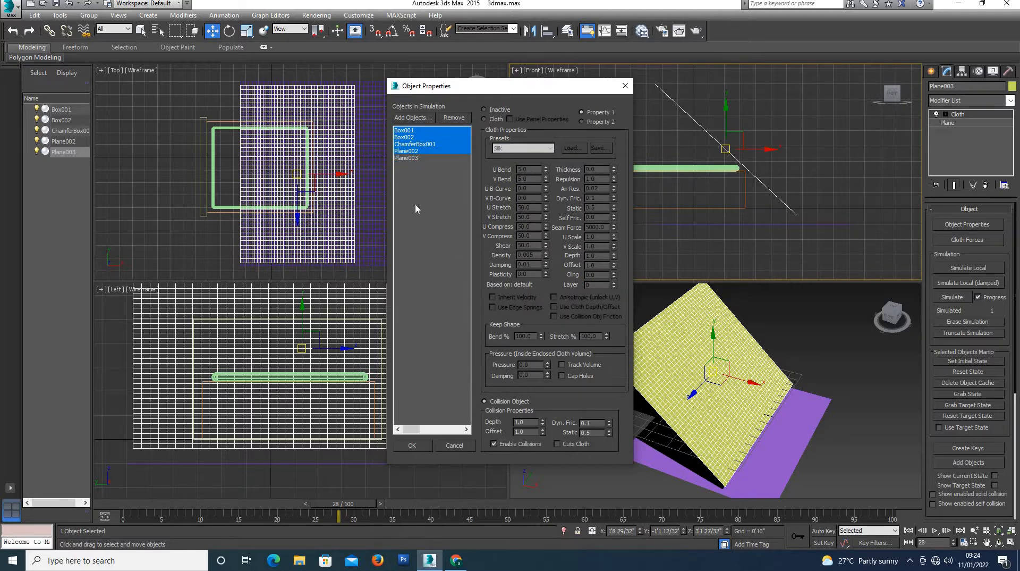
- Check the cloth and collision assignments of all simulation objects and accept the object properties
left_click(407, 158)
left_click(407, 151)
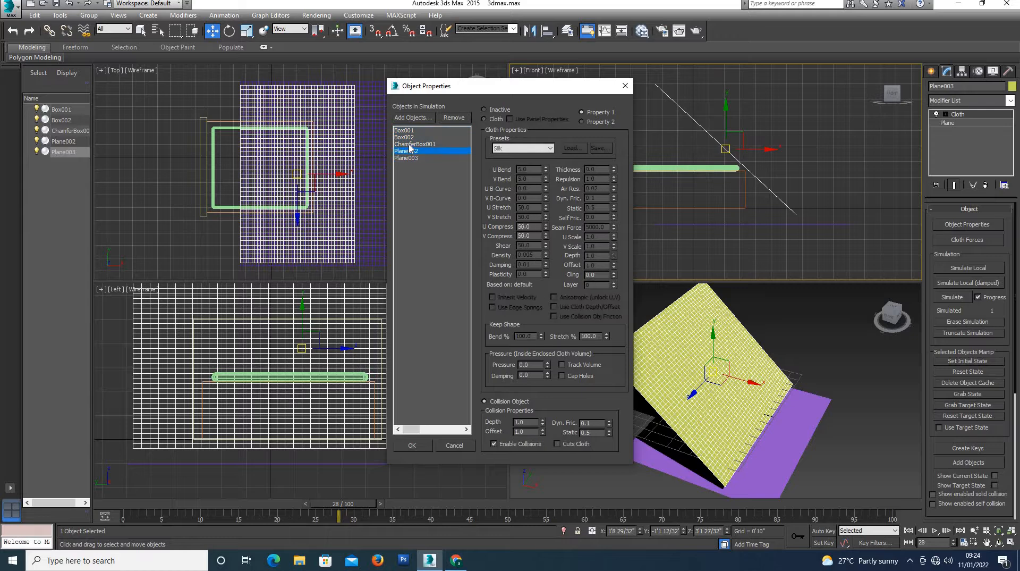
left_click(407, 144, "ctrl")
left_click(407, 133, "ctrl")
left_click(407, 133, "ctrl")
left_click(407, 137, "ctrl")
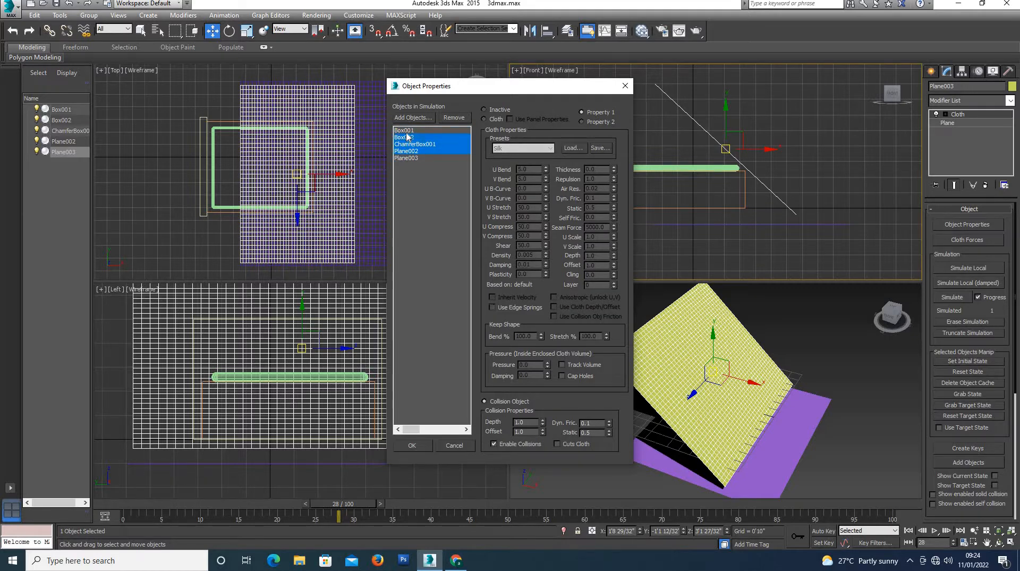
left_click(407, 131, "ctrl")
left_click(412, 445)
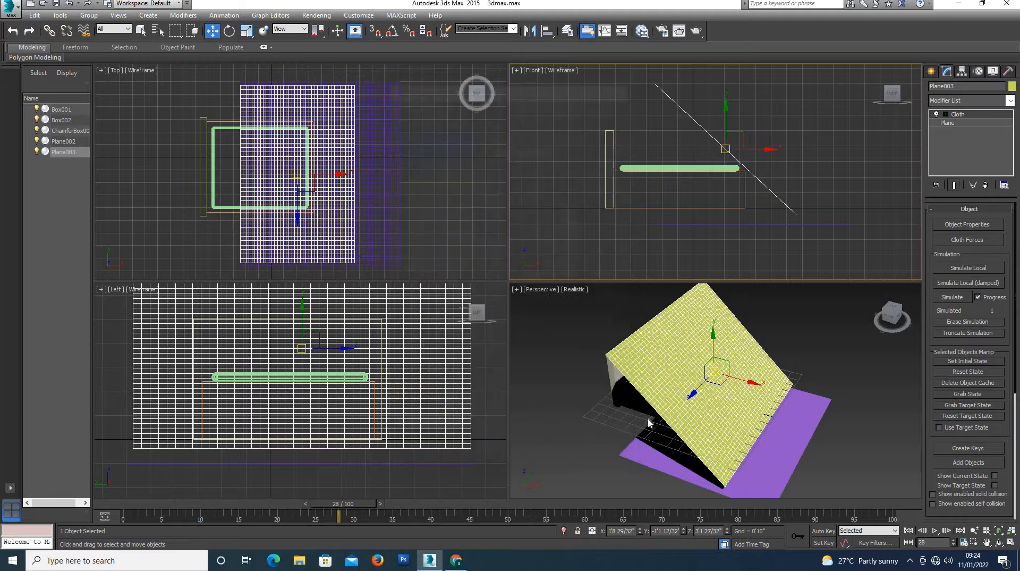
- Simulate the cloth draping over the bed, stop the simulation at frame 20 and deselect the plane
left_click(951, 298)
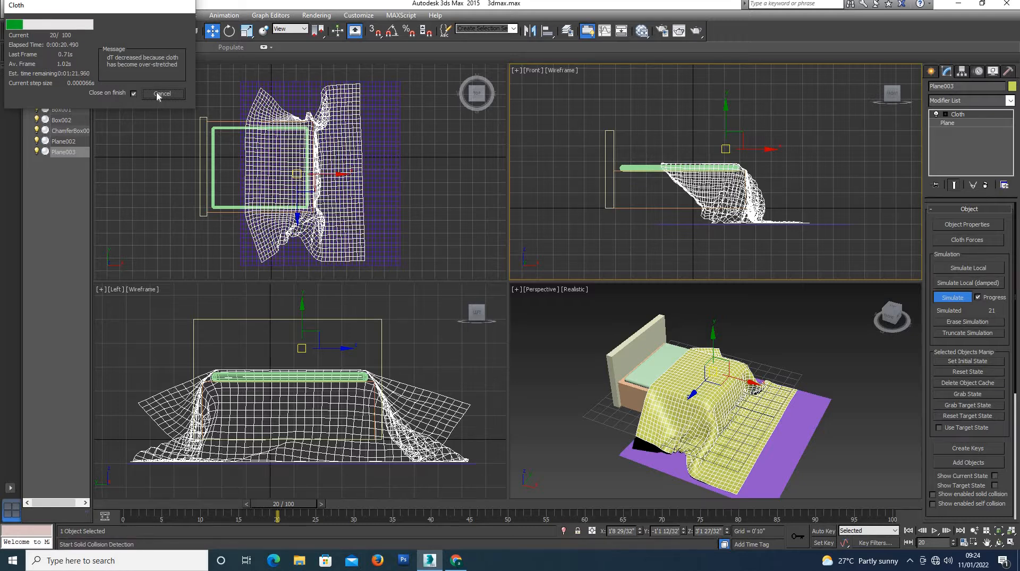
left_click(157, 94)
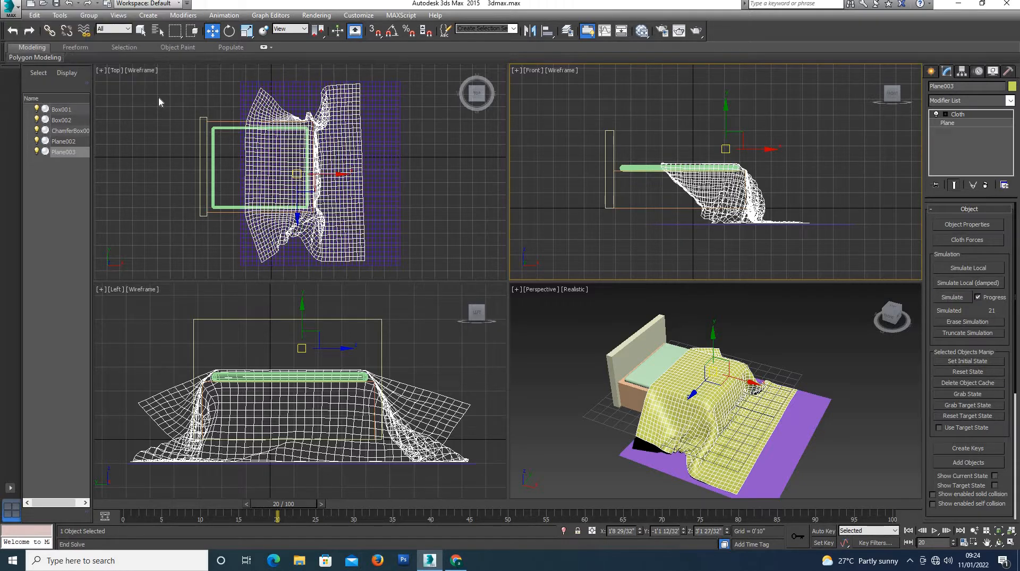
left_click(562, 378)
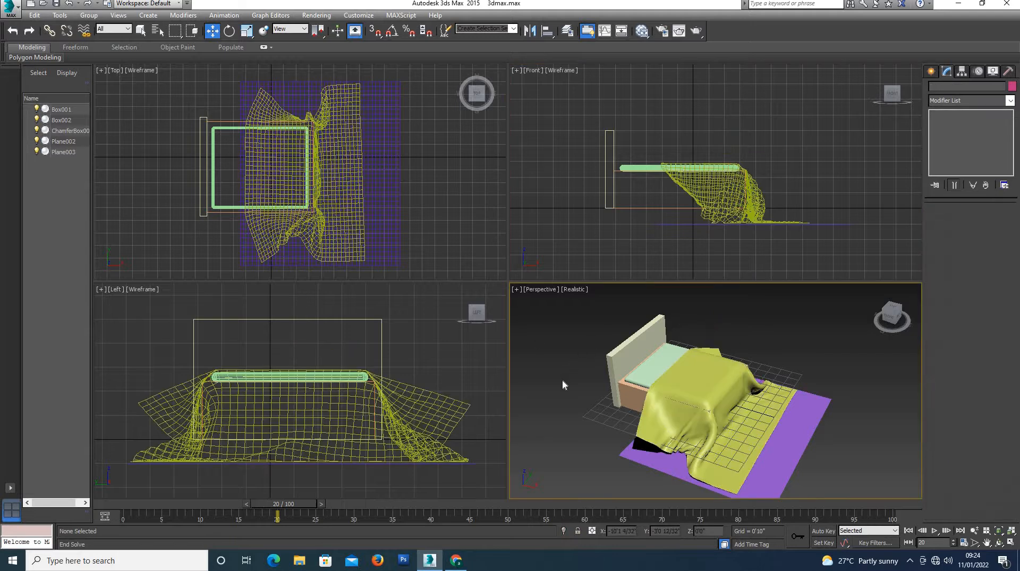
scroll(562, 378, "down", 3)
- Create a flat cylinder beyond the foot of the bed in the Top view, about 3'1" in radius and 1" high
left_click(931, 71)
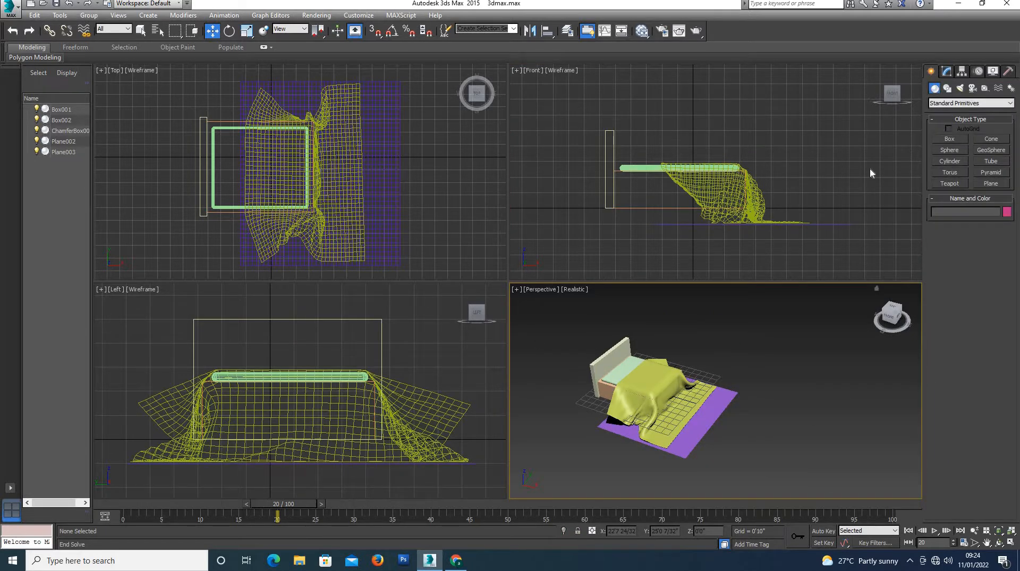
scroll(138, 121, "down", 4)
scroll(195, 100, "up", 2)
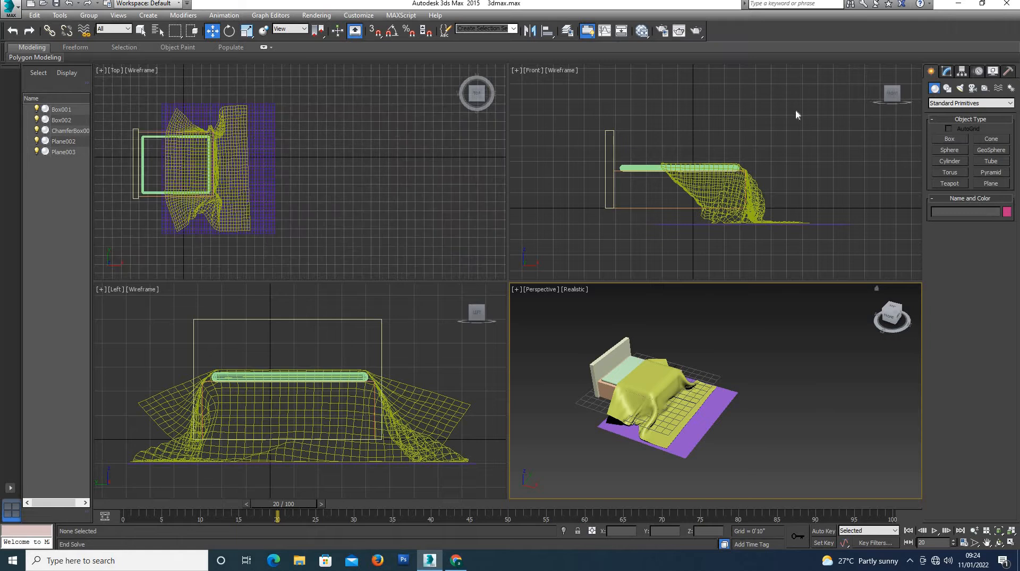
left_click(948, 164)
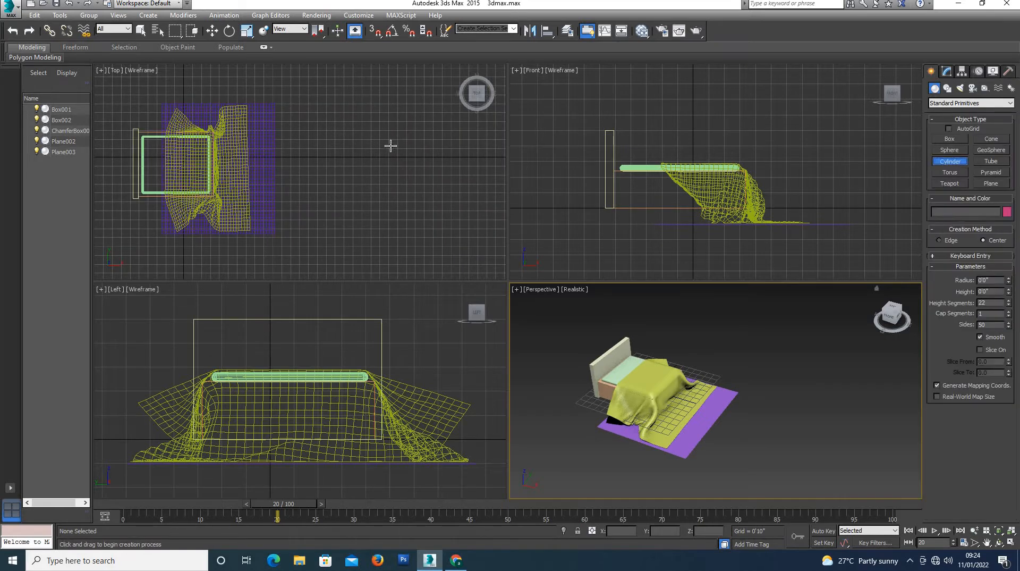
left_click_drag(396, 153, 428, 137)
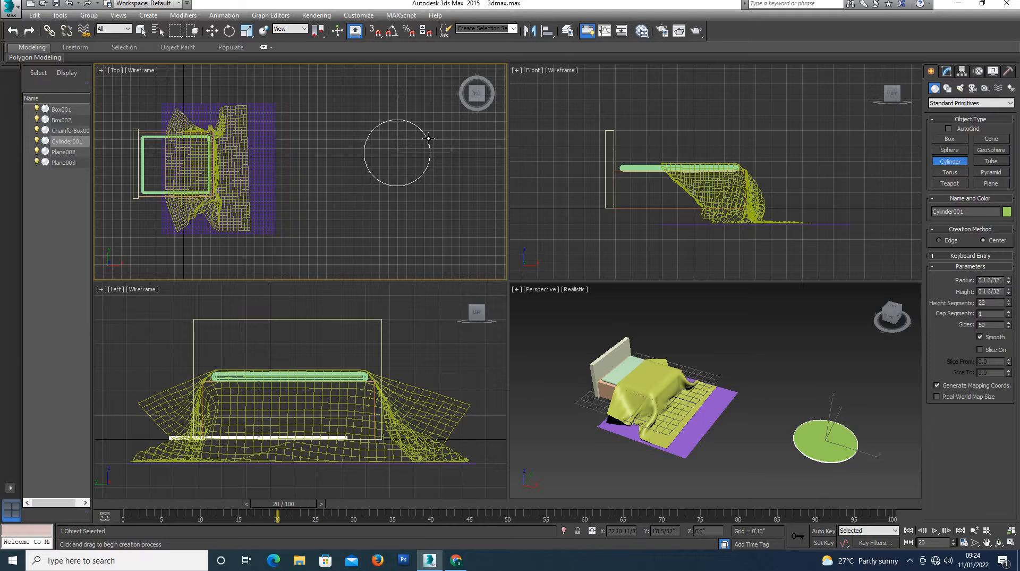
right_click(402, 193)
- Move the cylinder sideways away from the bed in the Left view to about 8'11" along Y, and deselect it
scroll(311, 395, "down", 2)
scroll(288, 413, "down", 1)
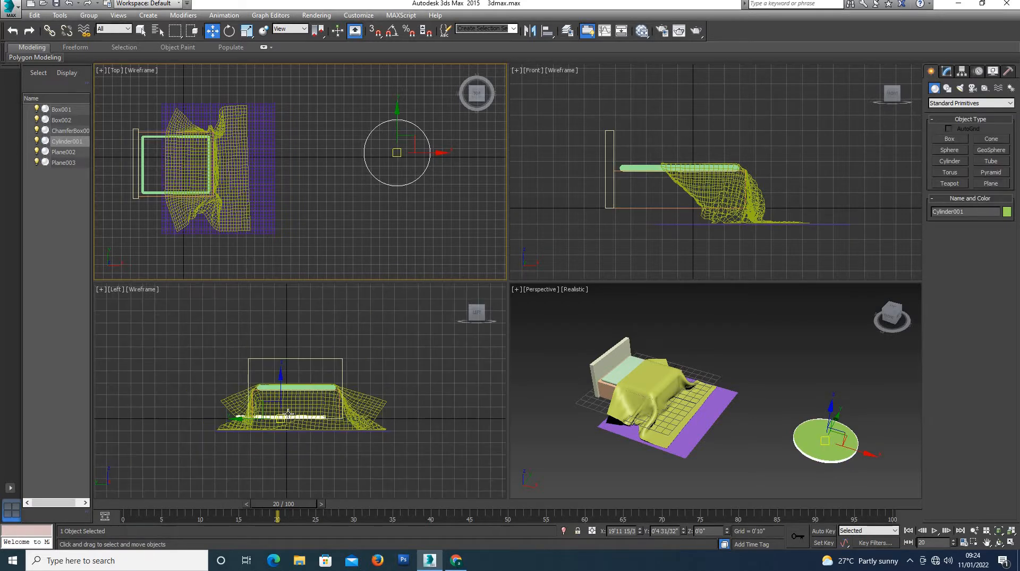
left_click_drag(285, 414, 159, 415)
scroll(292, 246, "down", 1)
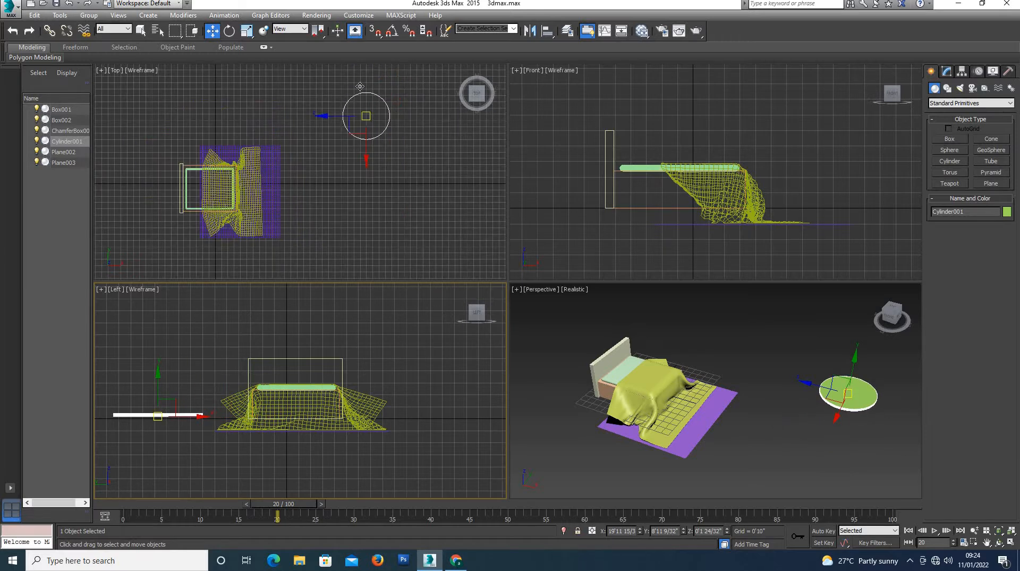
scroll(370, 87, "up", 1)
left_click(400, 180)
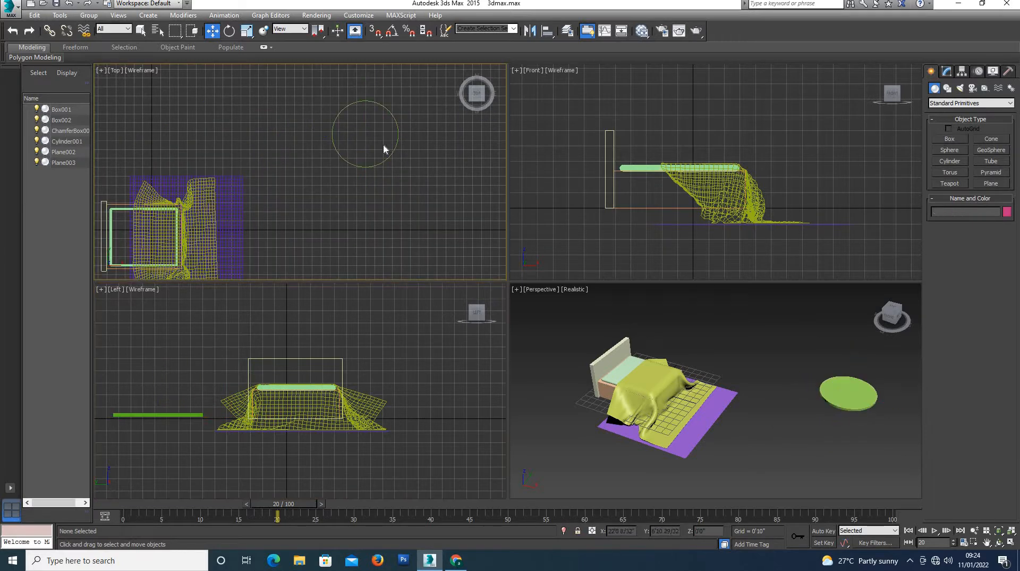
- Create an upright box at the cylinder's centre, about 8" long, 7" wide and 4'6" high
left_click(950, 139)
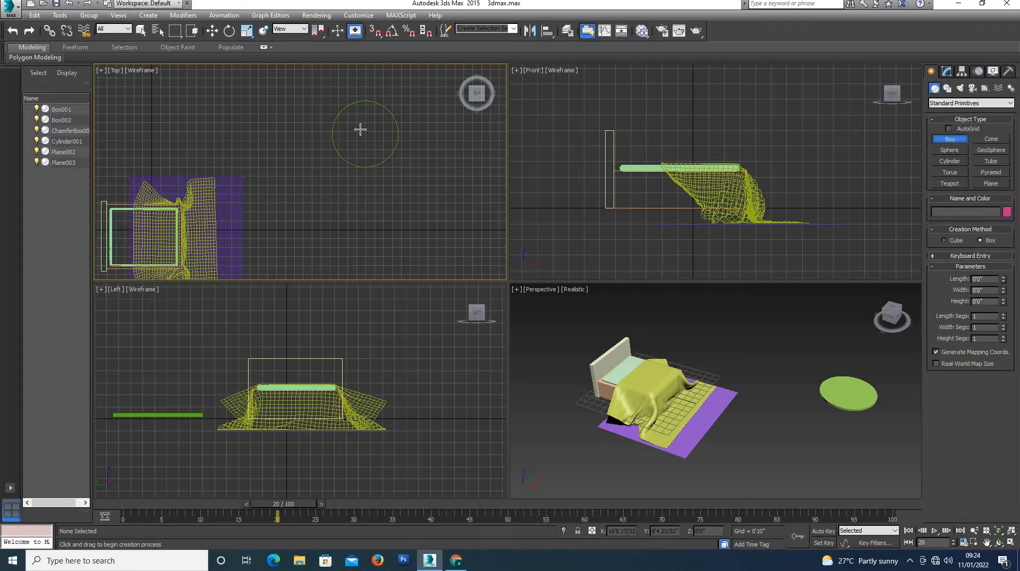
left_click_drag(360, 130, 367, 136)
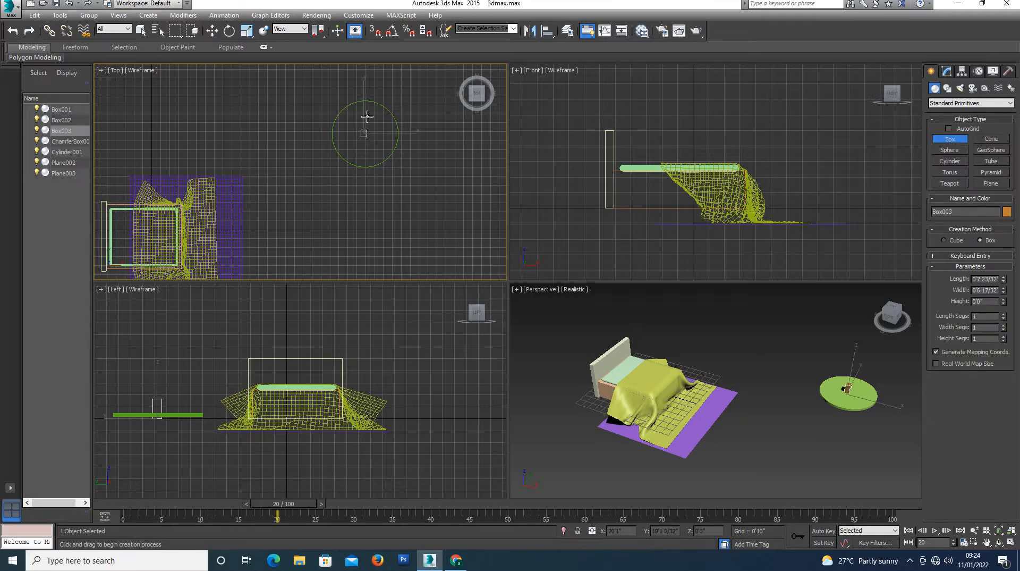
left_click(367, 87)
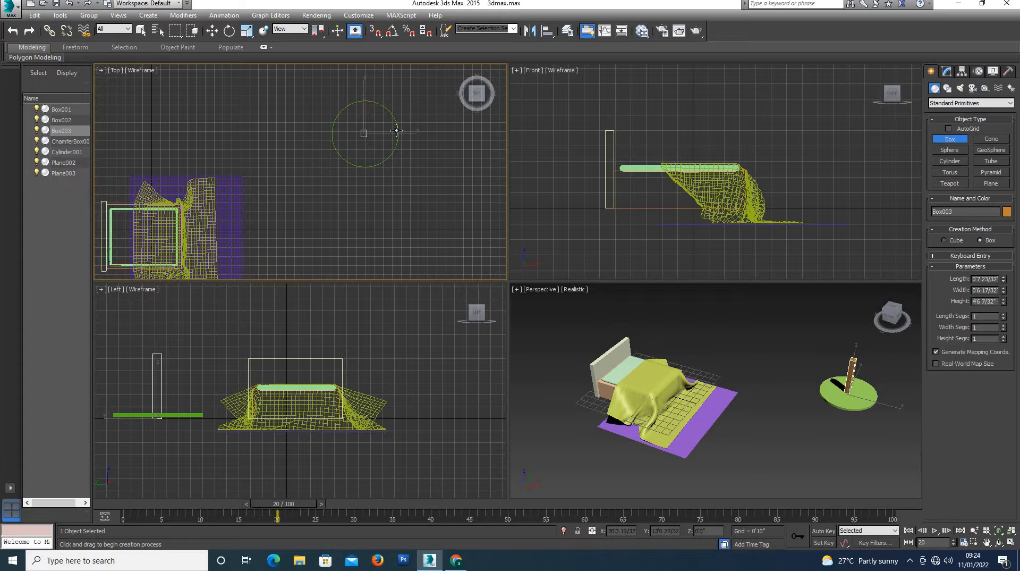
- Raise the flat cylinder in the Left view onto the top of the upright box, to about 4'6" high, and deselect it
right_click(396, 130)
left_click(155, 415)
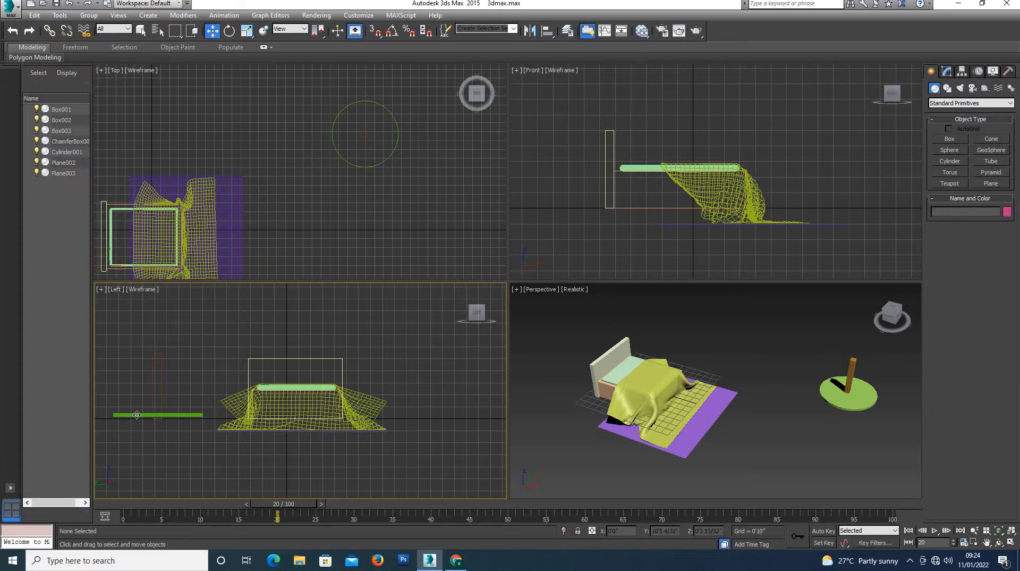
left_click_drag(158, 404, 158, 343)
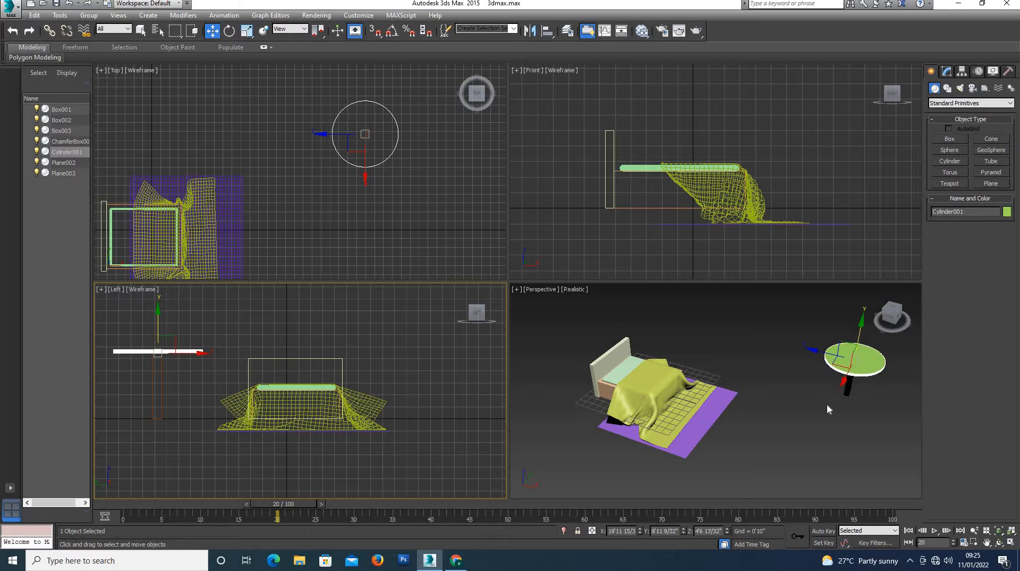
left_click(809, 409)
mouse_move(894, 315)
left_mouse_down()
mouse_move(879, 308)
mouse_move(888, 319)
left_mouse_up()
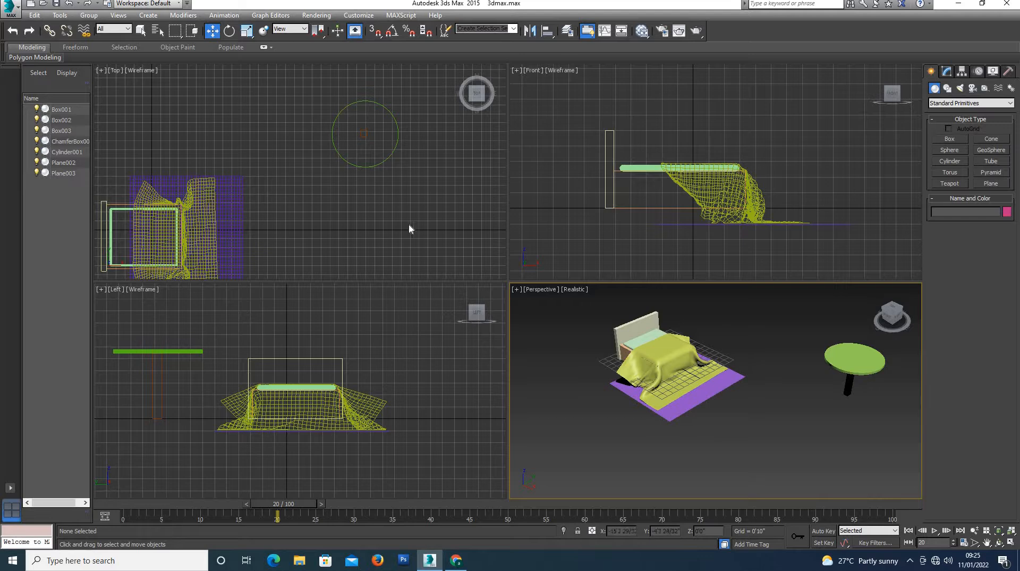
- Create a plane with 40 by 40 segments over the round table in the Top view, about 14'7" long and 17' wide
scroll(372, 87, "up", 2)
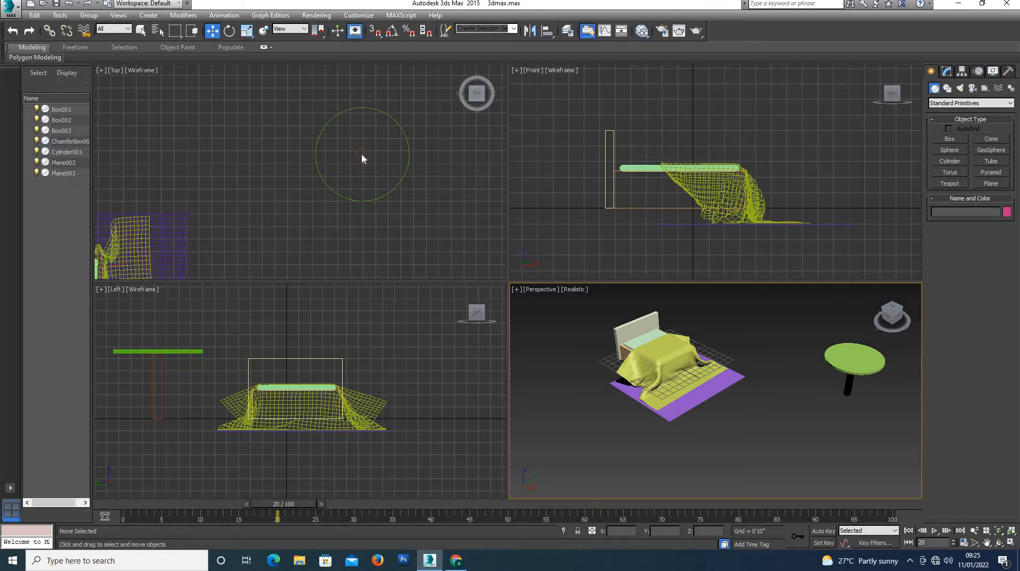
left_click(363, 154)
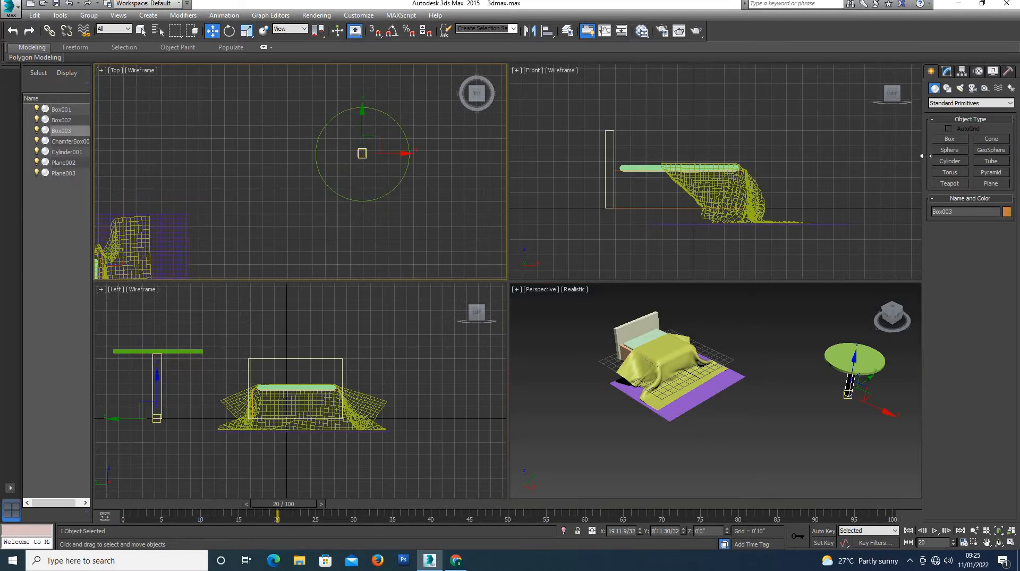
left_click(990, 184)
scroll(280, 164, "down", 2)
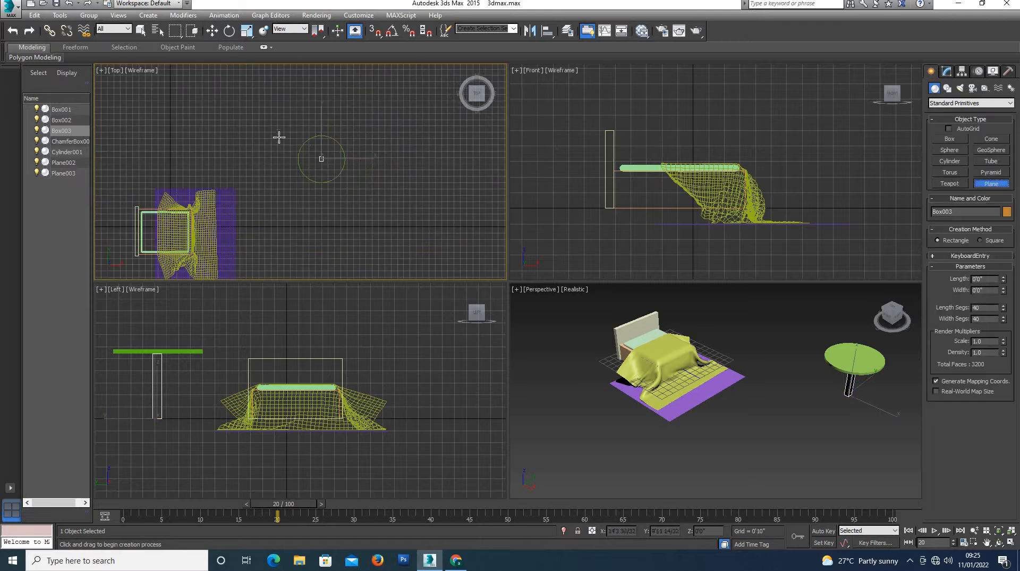
left_click_drag(259, 118, 380, 193)
key("ctrl+z")
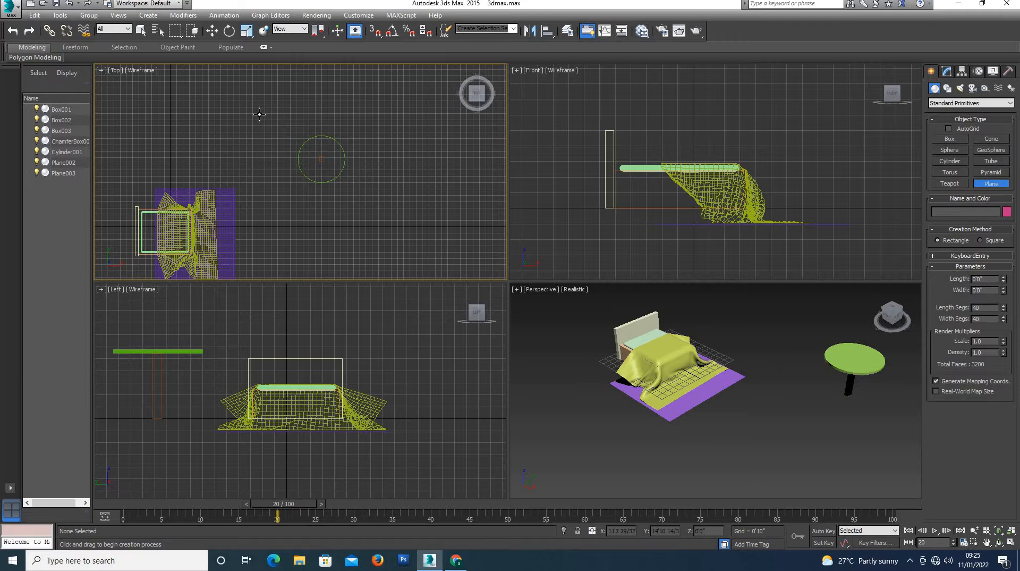
left_click_drag(260, 114, 389, 211)
key("w")
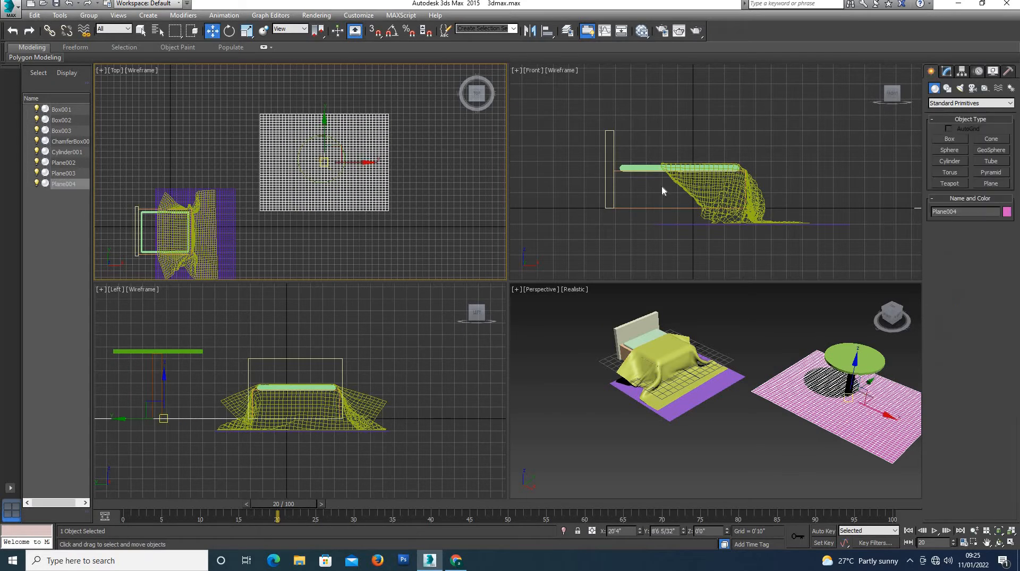
left_click(951, 73)
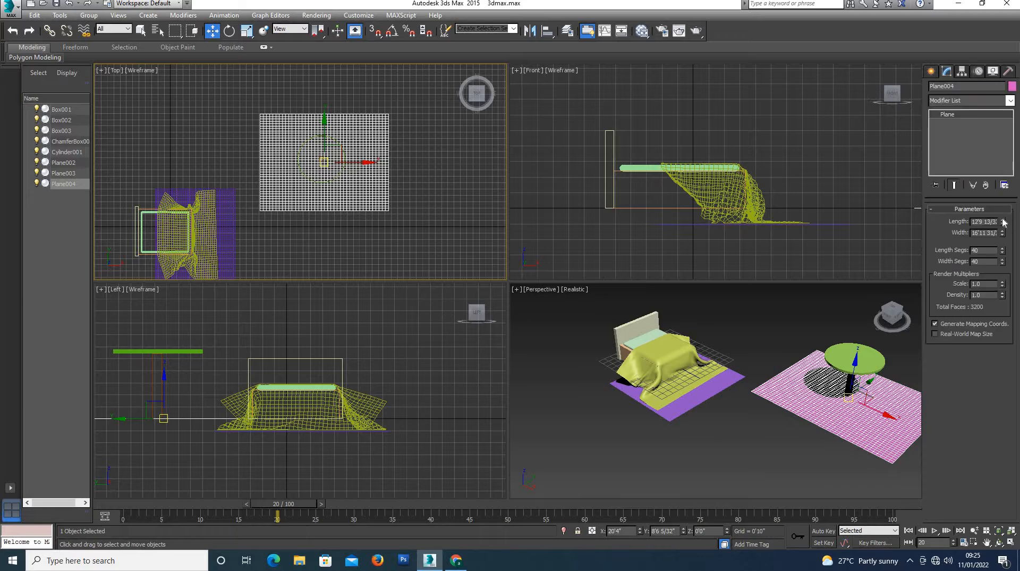
left_click_drag(1002, 220, 1004, 210)
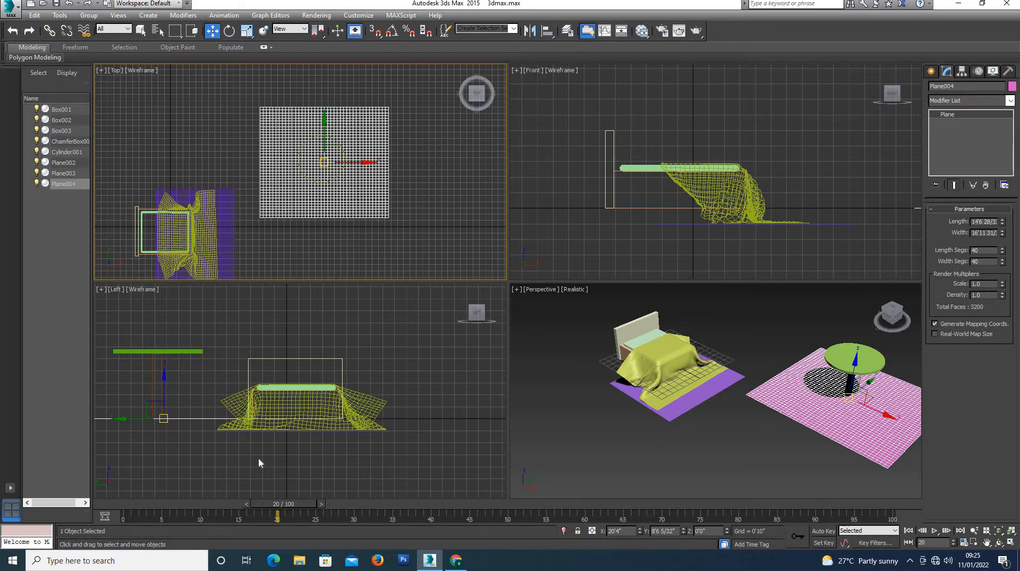
- Raise the plane in the Left view to just above the tabletop, about 5'11" high, and deselect it
scroll(297, 448, "down", 2)
scroll(163, 454, "up", 2)
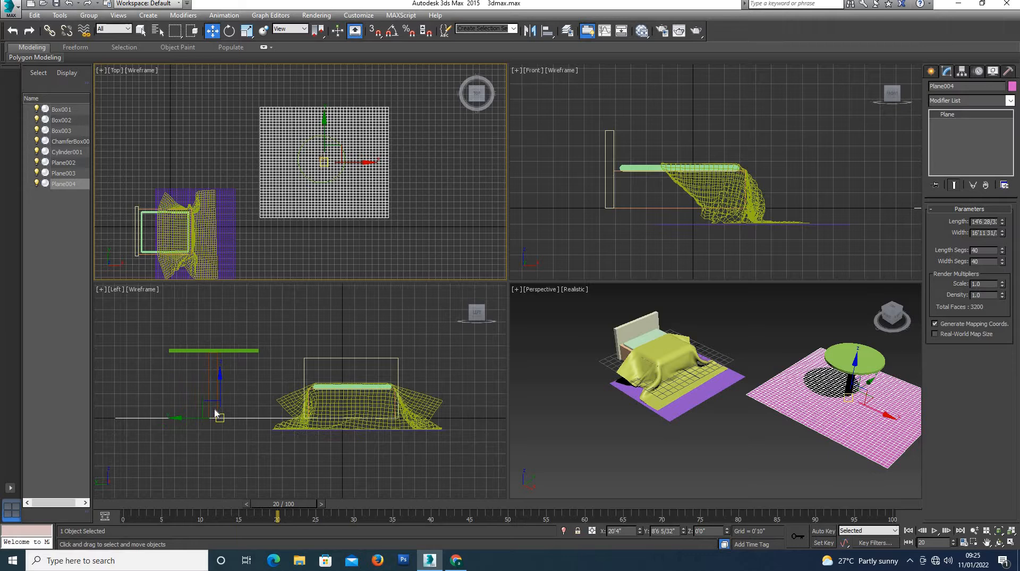
left_click(219, 374)
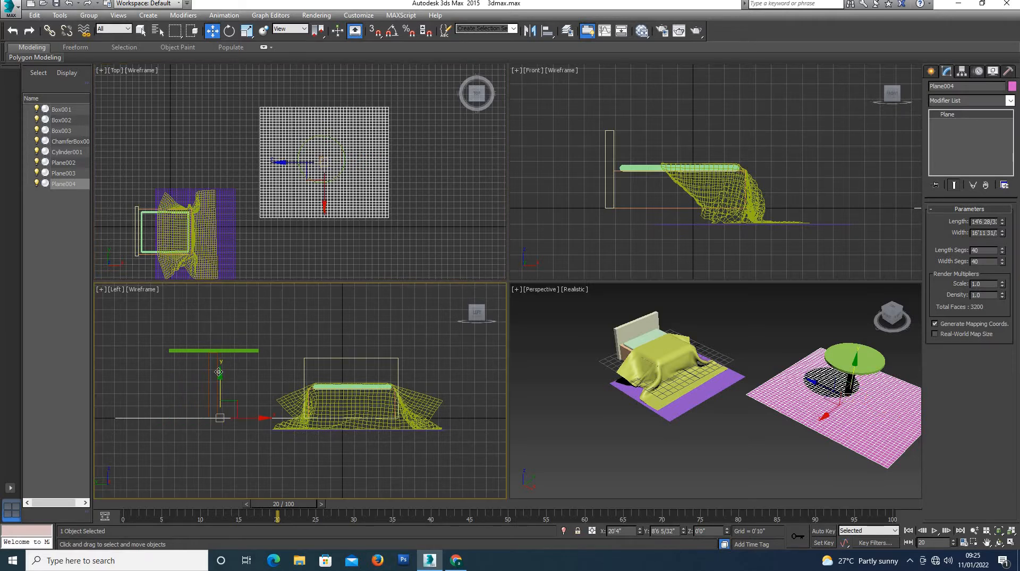
left_click_drag(219, 372, 213, 291)
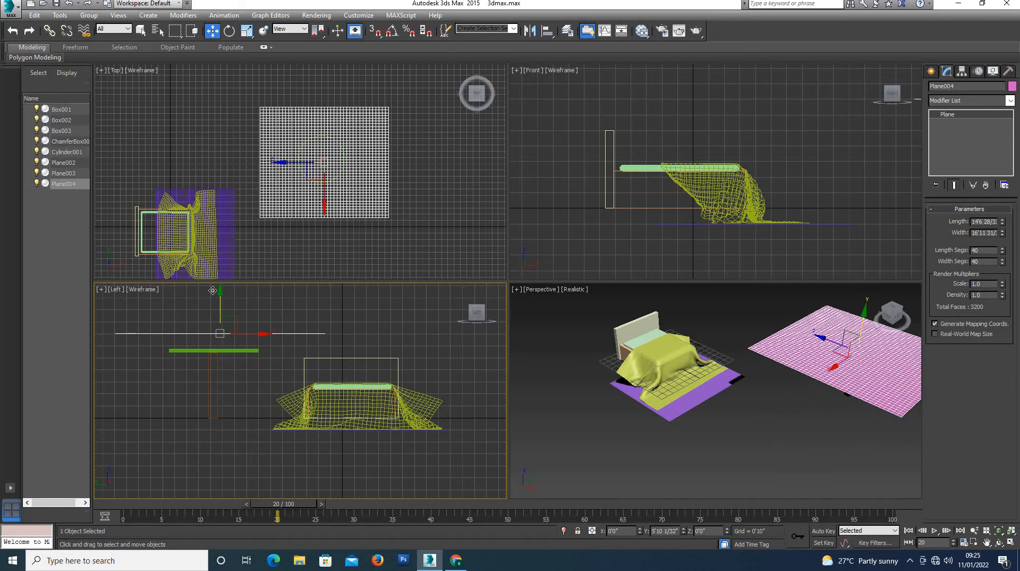
left_click(261, 409)
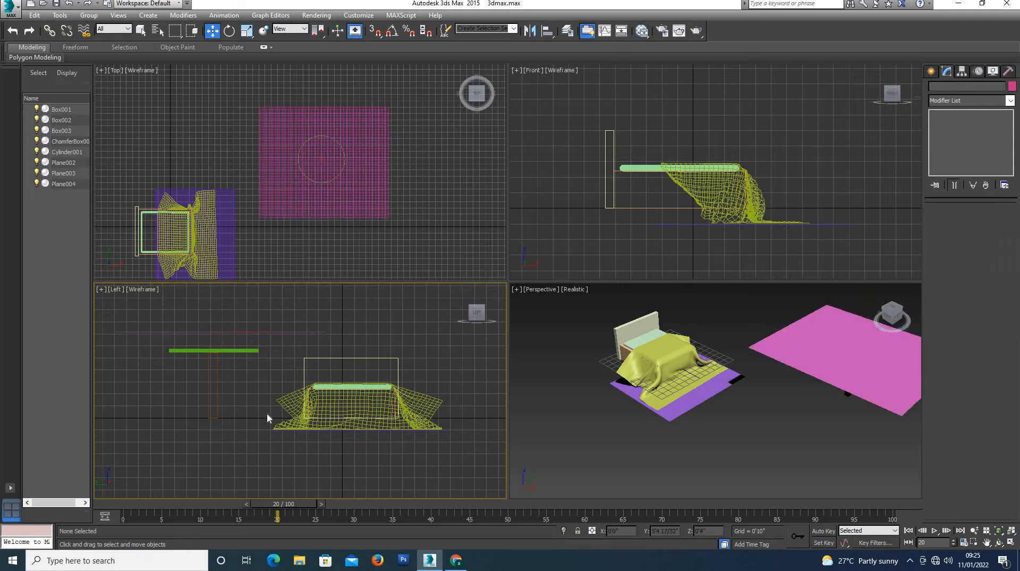
- Move the plane, tabletop and post together farther from the bed, bringing the plane to about 13'9" along Y, and deselect them
scroll(266, 412, "down", 2)
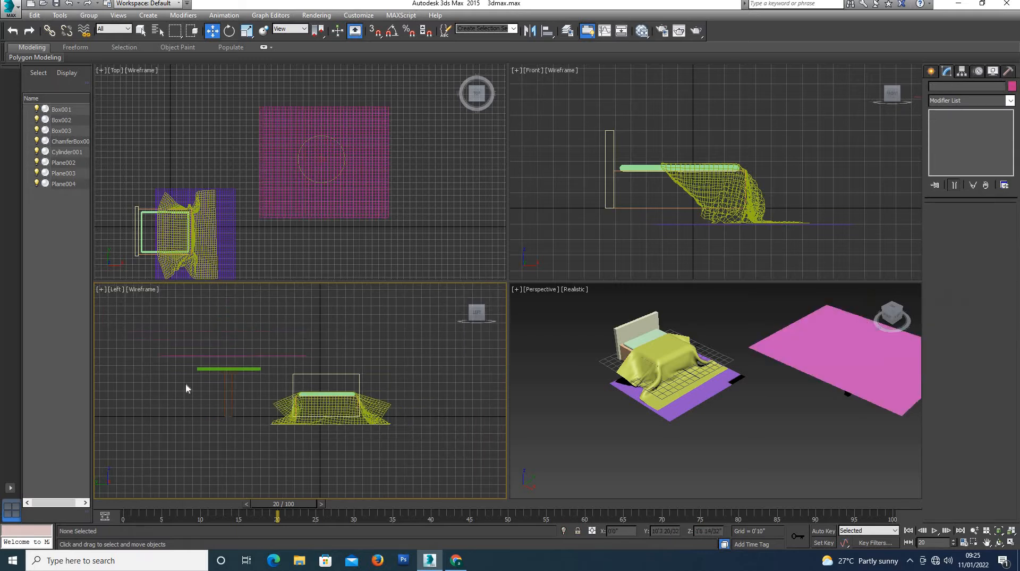
left_click(211, 369)
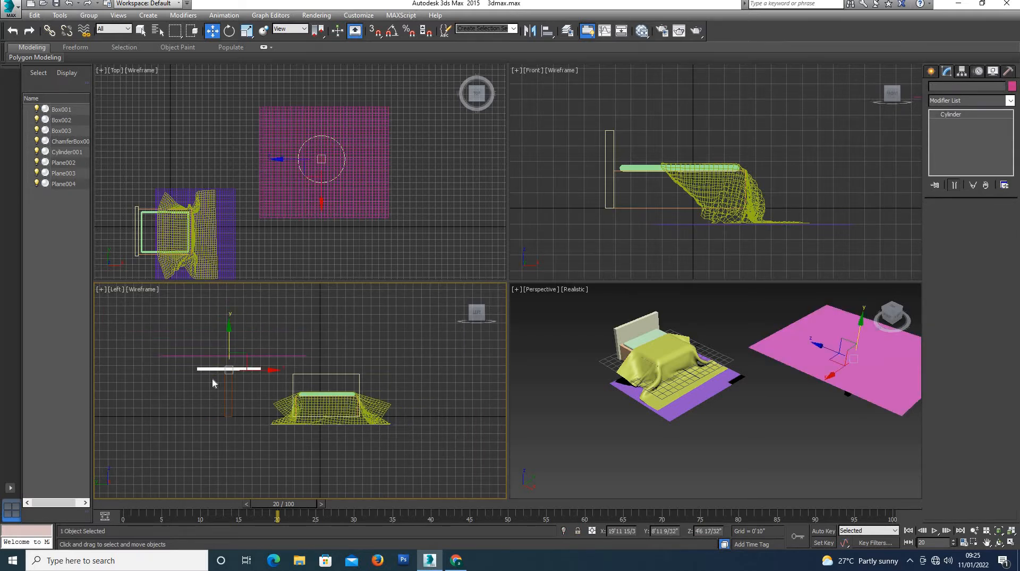
left_click(186, 355)
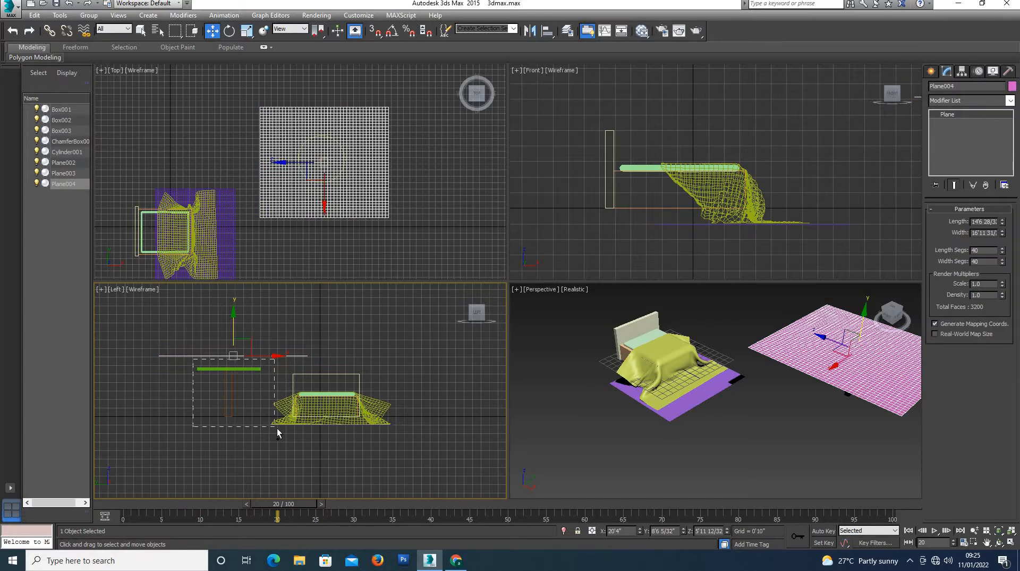
left_click_drag(253, 432, 253, 432)
left_click_drag(242, 377, 189, 377)
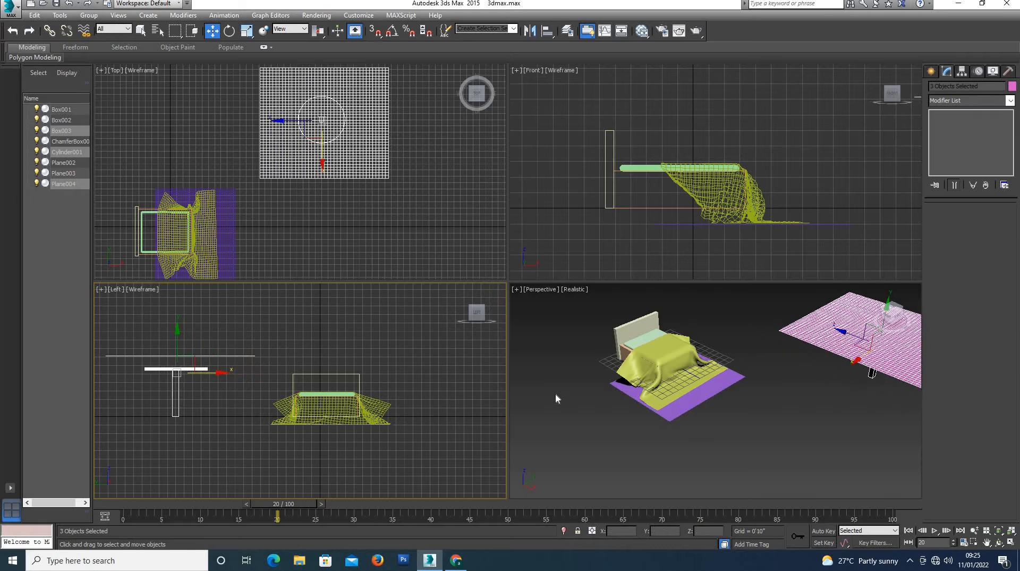
scroll(556, 394, "down", 2)
scroll(840, 313, "up", 3)
left_click(792, 353)
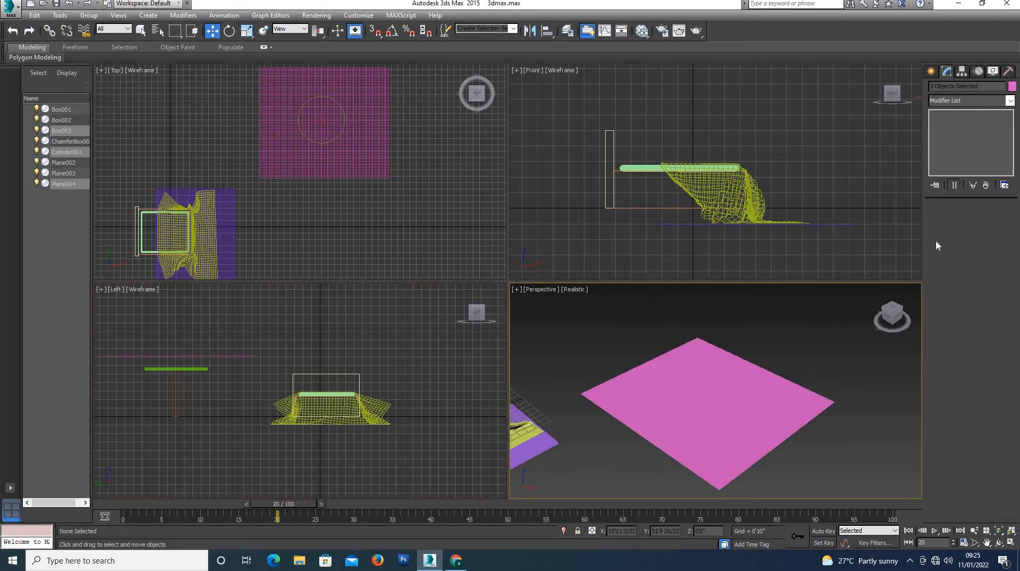
- Apply the Cloth modifier to the plane above the round table
left_click(751, 421)
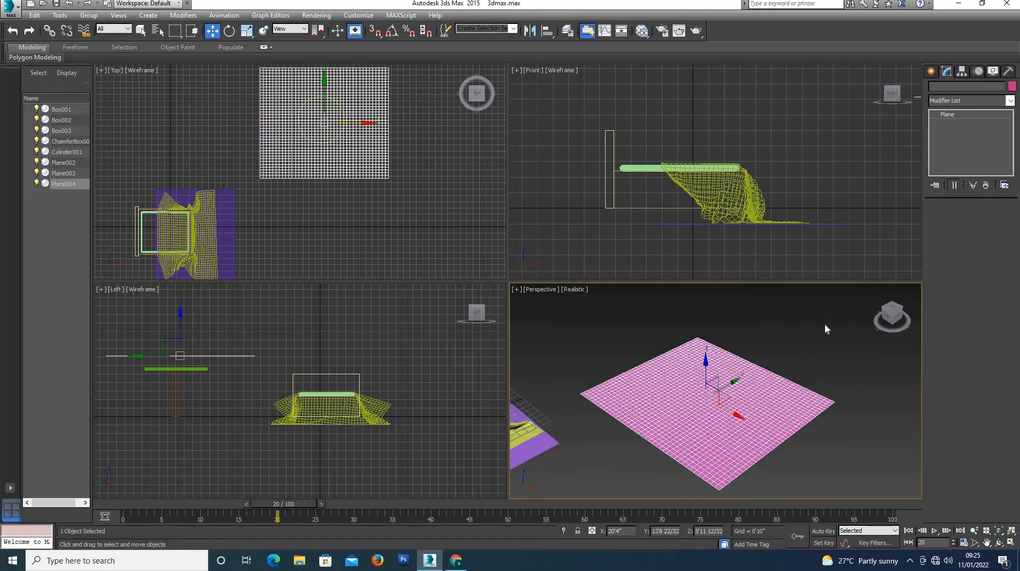
left_click(945, 100)
type("cl")
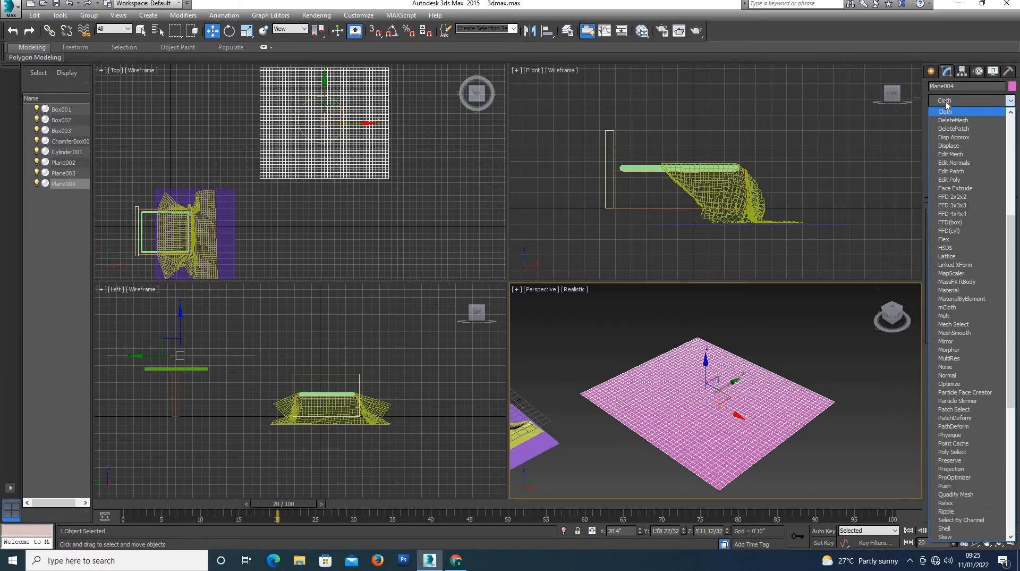
left_click(945, 112)
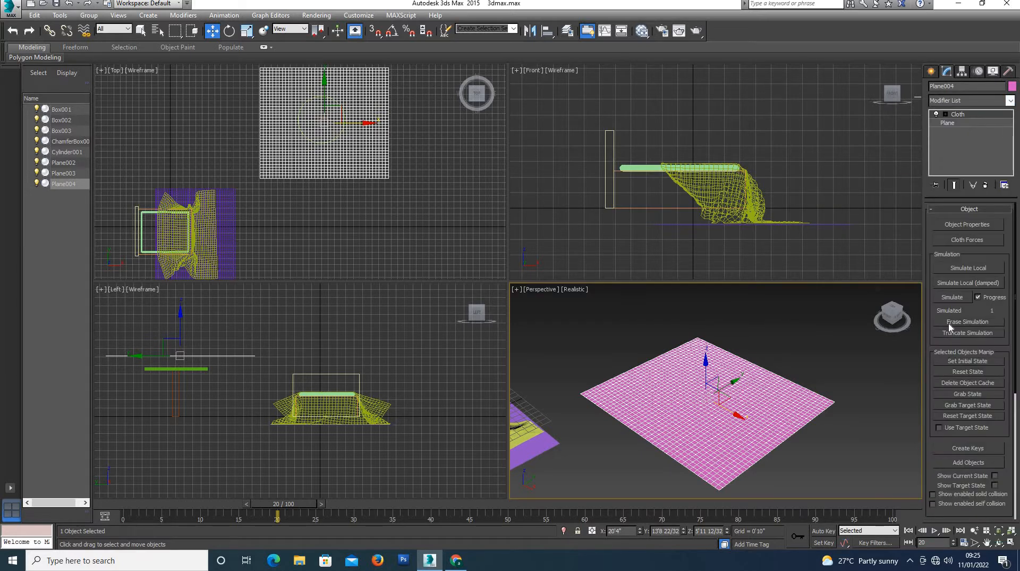
- Define Plane004 as cloth in the object properties and give it the Satin preset
left_click(967, 224)
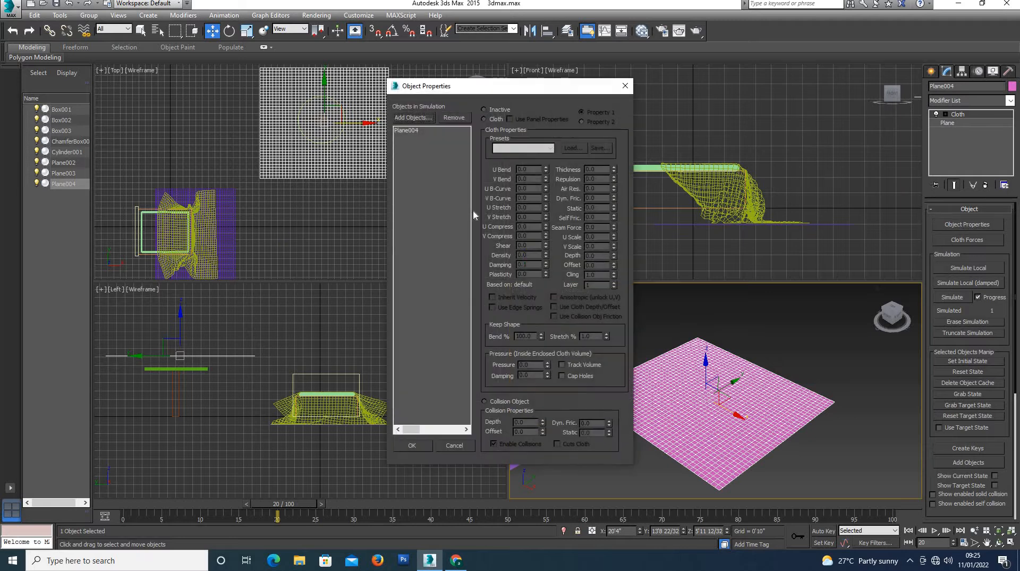
left_click(409, 131)
left_click(485, 118)
left_click(532, 147)
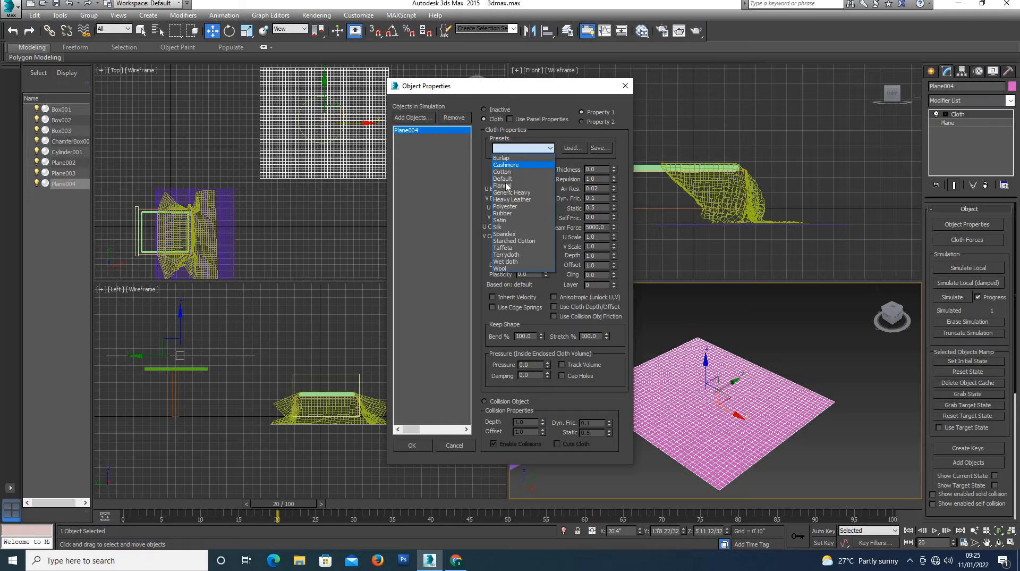
left_click(503, 221)
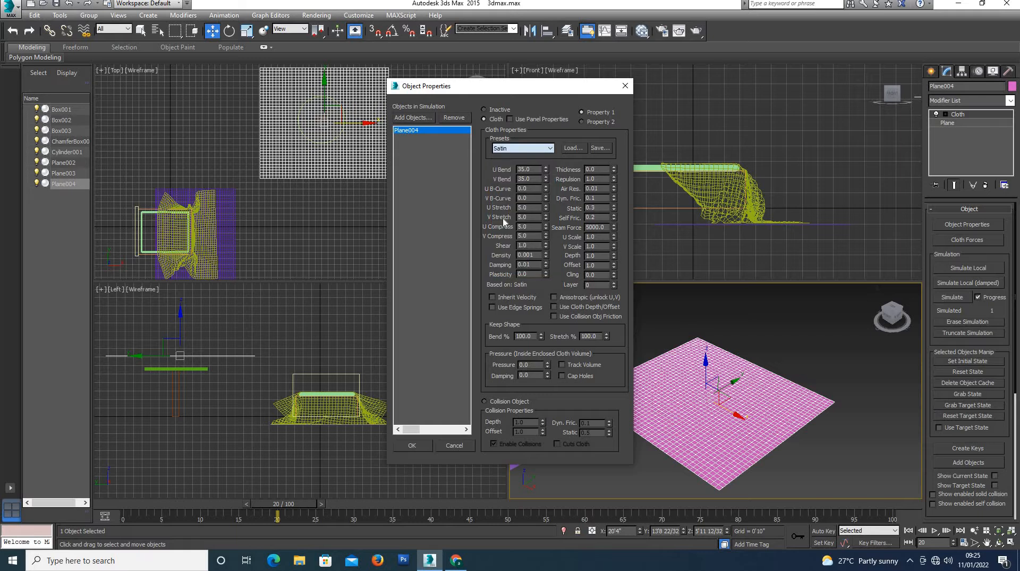
- Add Box003 and Cylinder001 to the cloth simulation and choose the collision object type for them
left_click(412, 118)
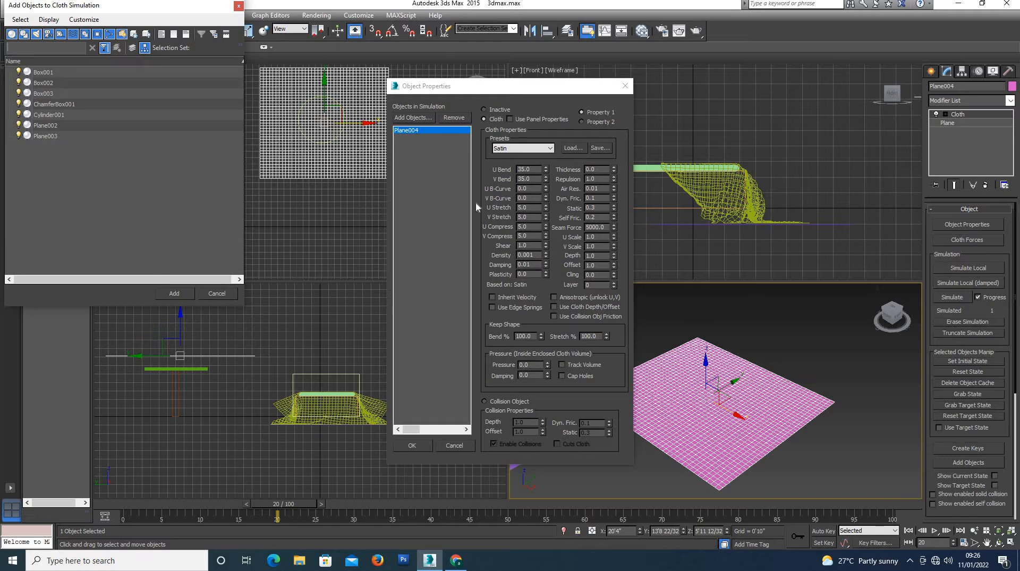
left_click(66, 116)
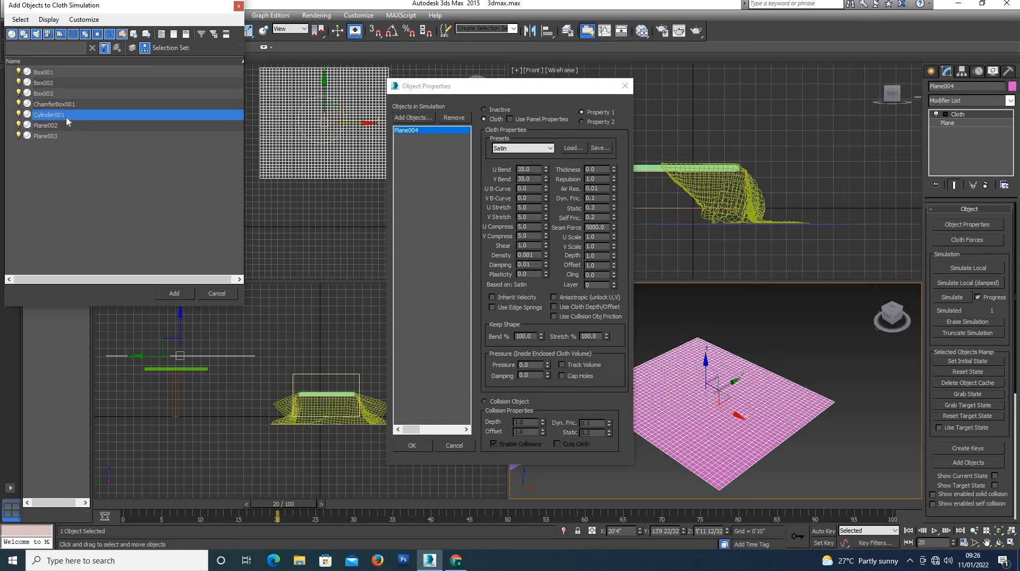
left_click(50, 94, "ctrl")
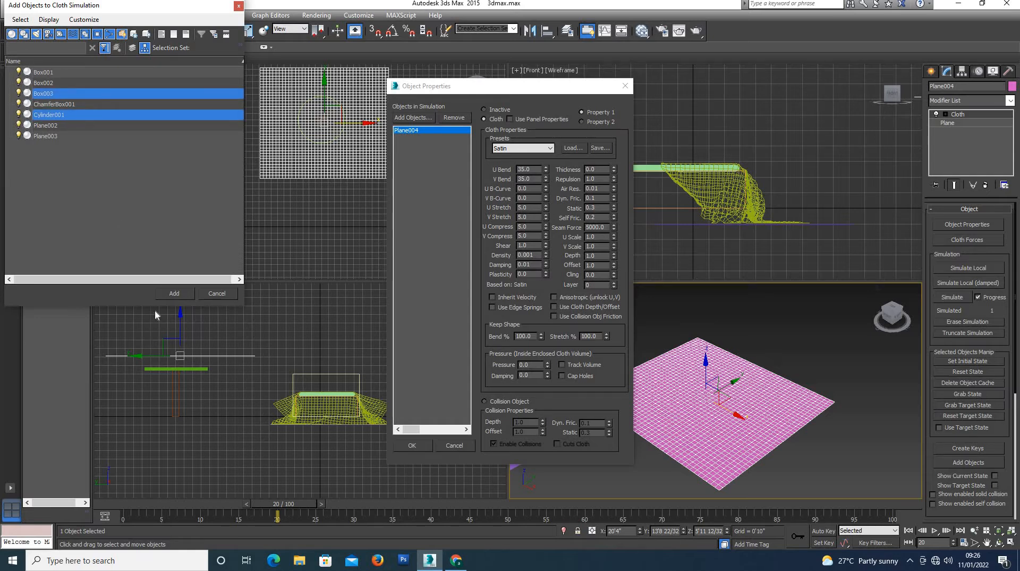
left_click(173, 293)
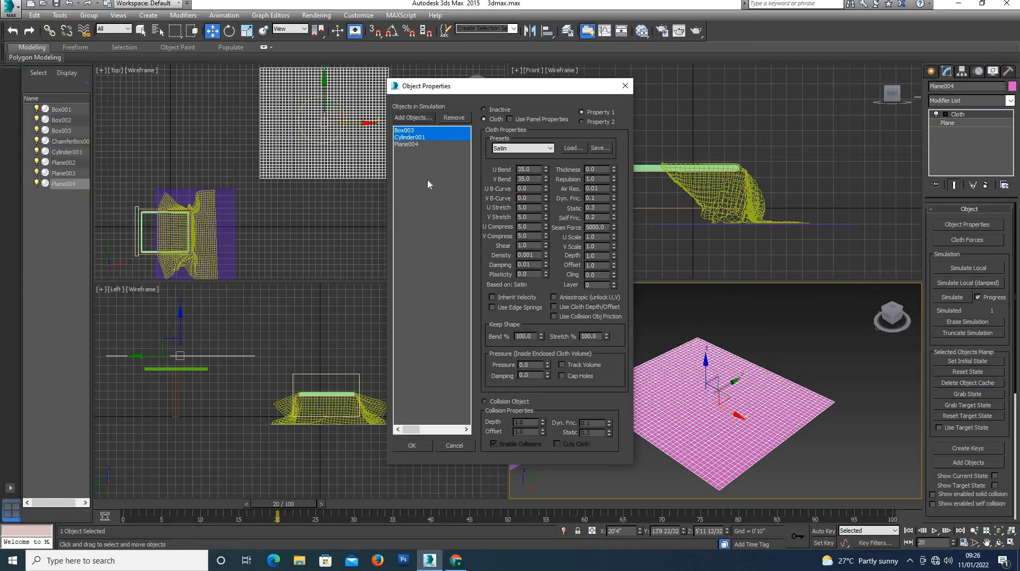
left_click(483, 401)
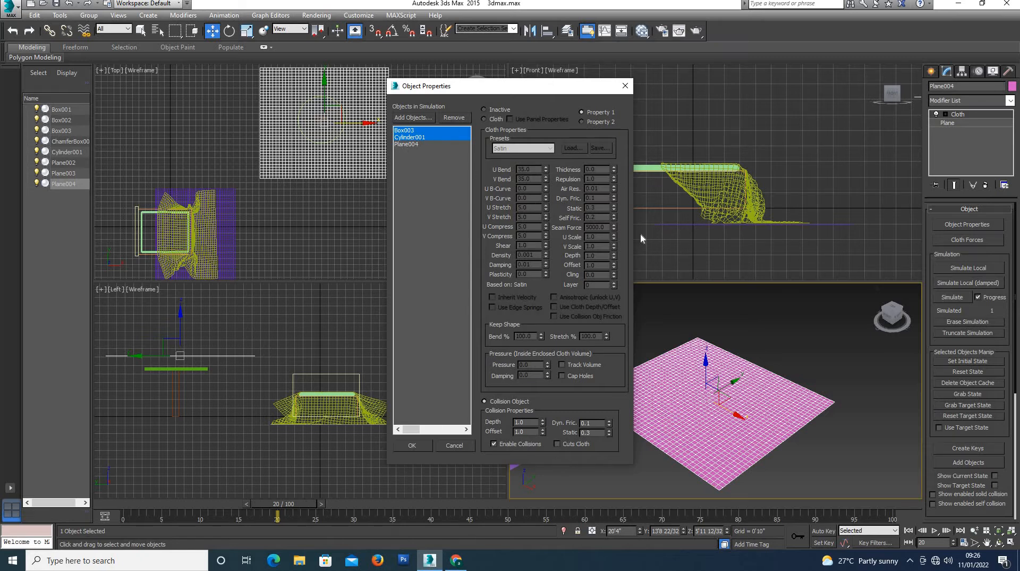
- Reselect Box003 and Cylinder001, set both as collision objects, check Plane004's cloth setting and accept the object properties
left_click(414, 144)
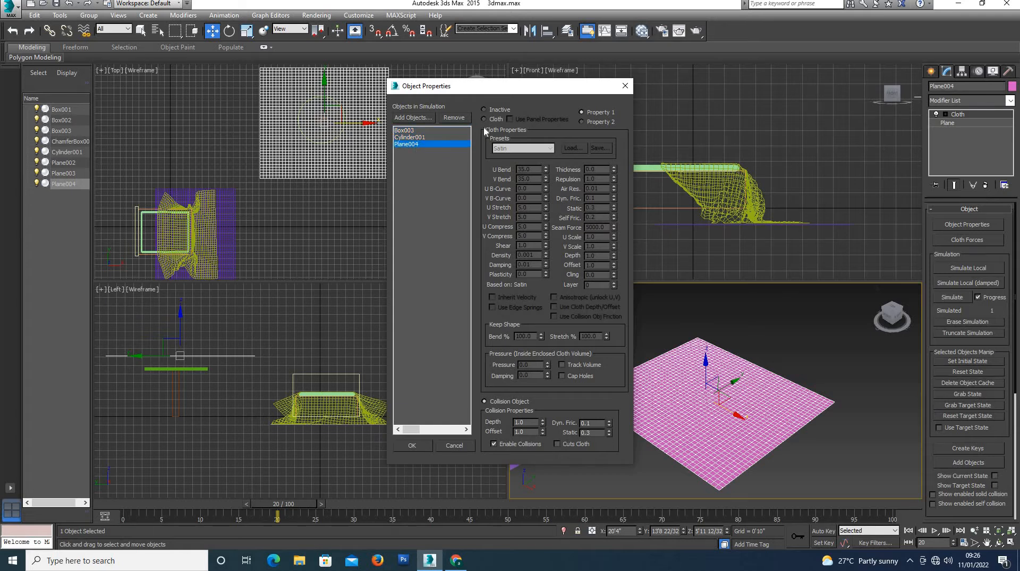
left_click(410, 137)
left_click(404, 130, "ctrl")
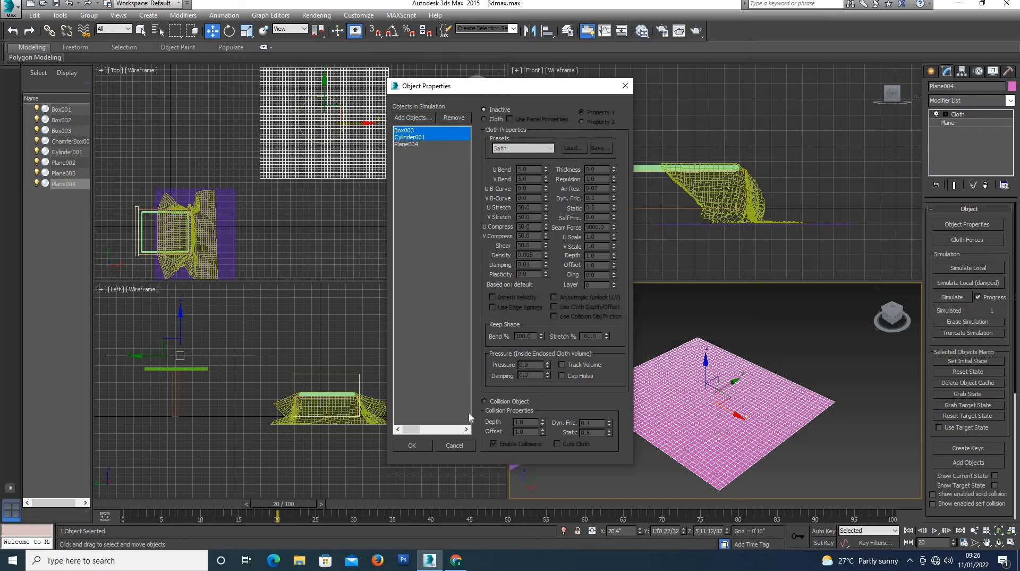
left_click(484, 401)
left_click(403, 144)
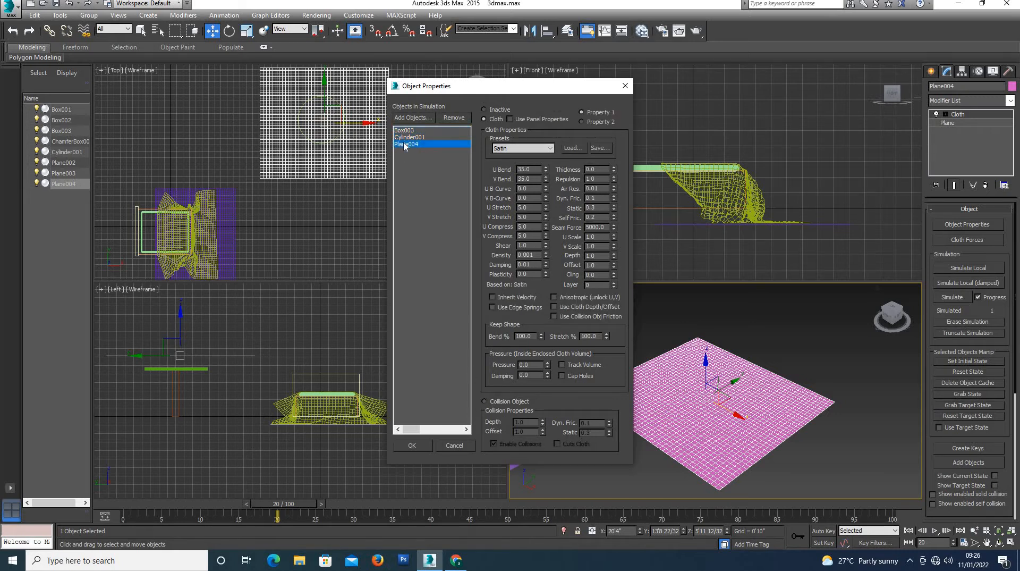
left_click(413, 137)
left_click(404, 130, "ctrl")
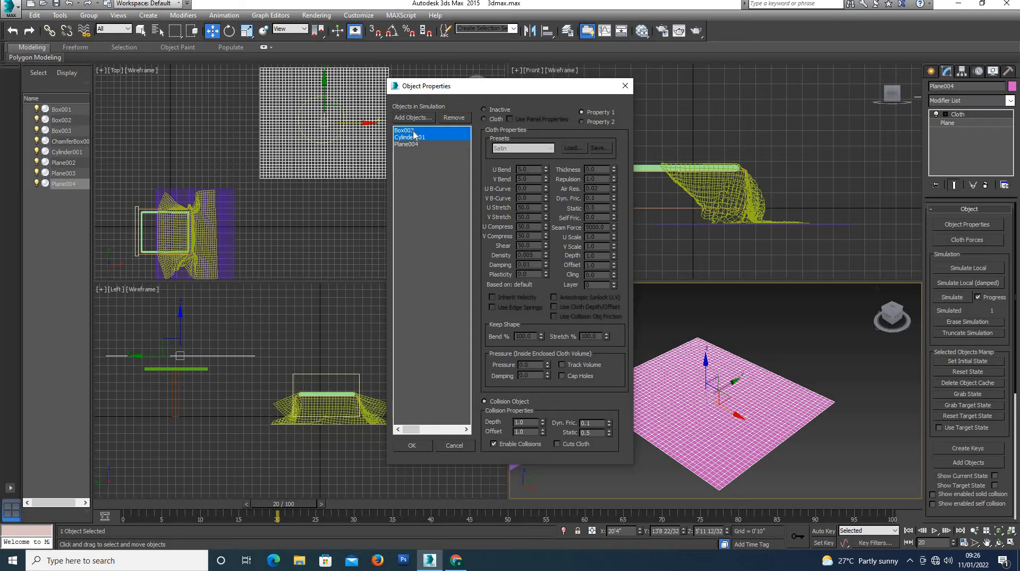
left_click(412, 446)
- Simulate the satin cloth draping over the round table, stop the simulation at frame 72 and maximize the Perspective view
scroll(831, 336, "down", 4)
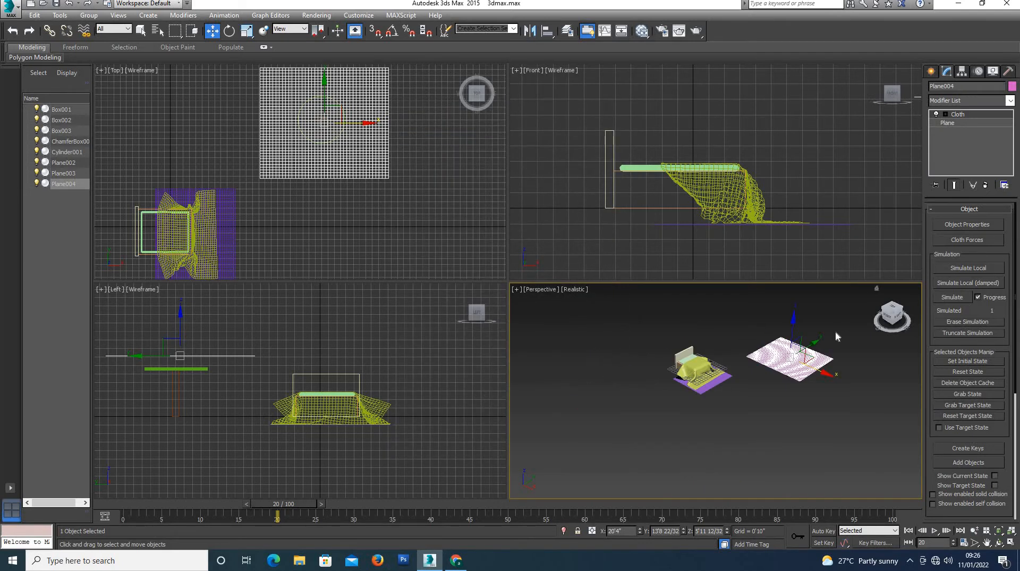
scroll(835, 331, "up", 3)
left_click(952, 297)
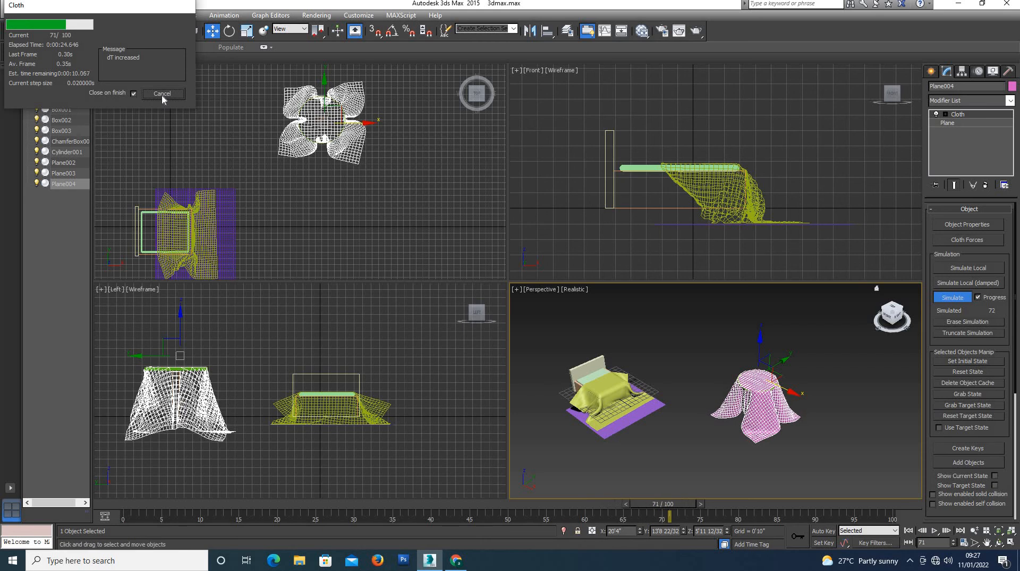
left_click(161, 94)
left_click(686, 343)
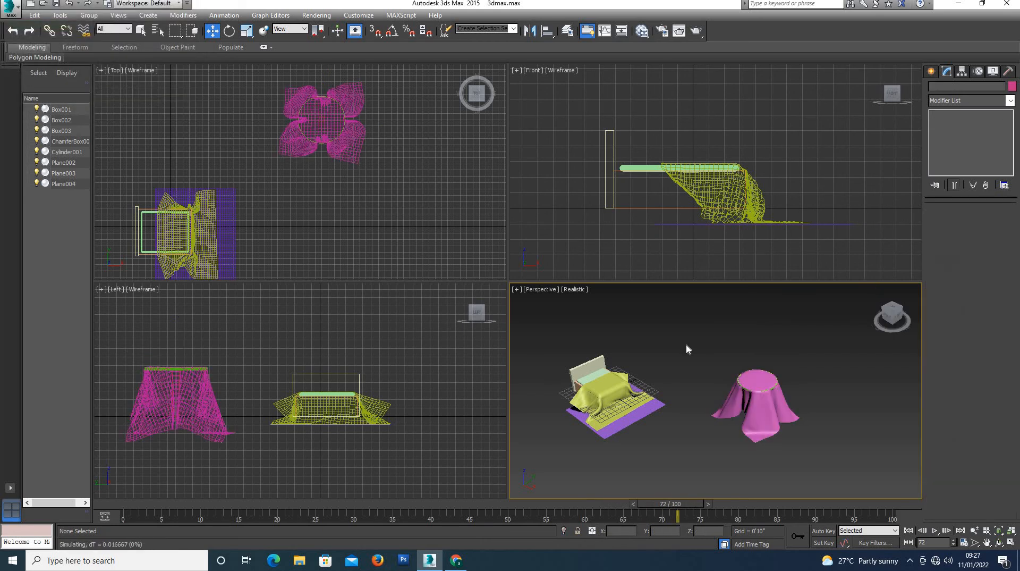
scroll(574, 388, "up", 2)
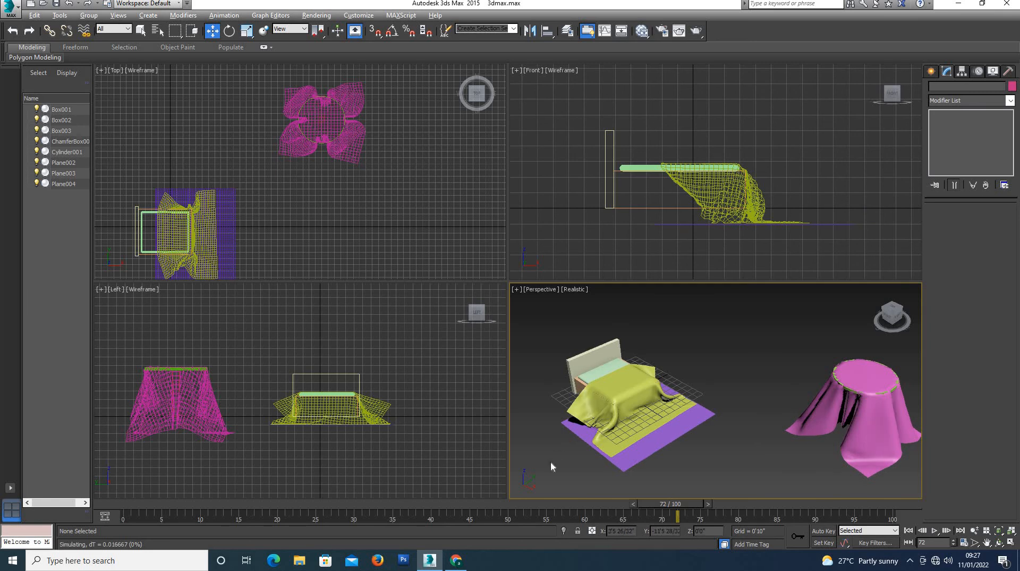
key("alt+w")
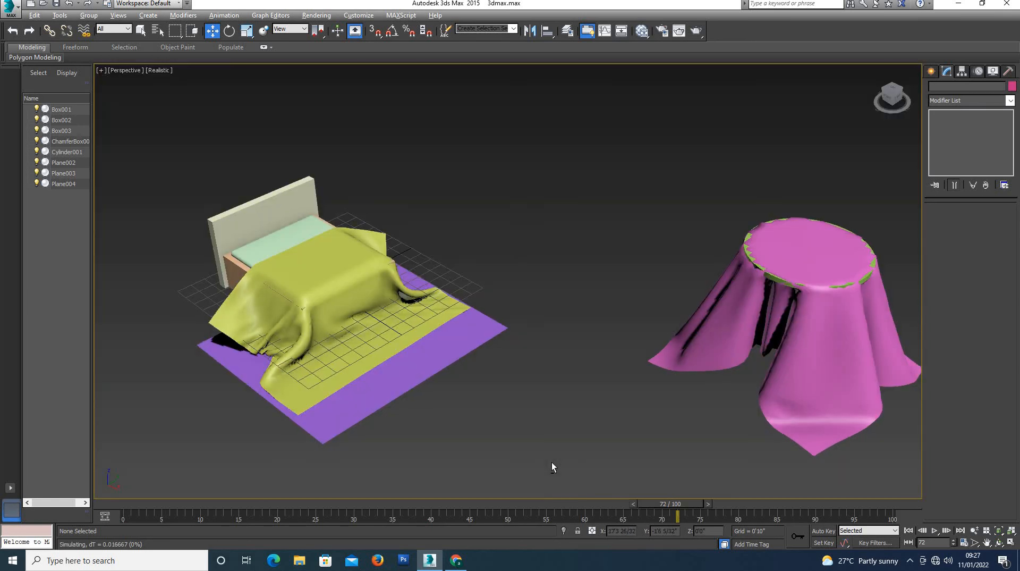